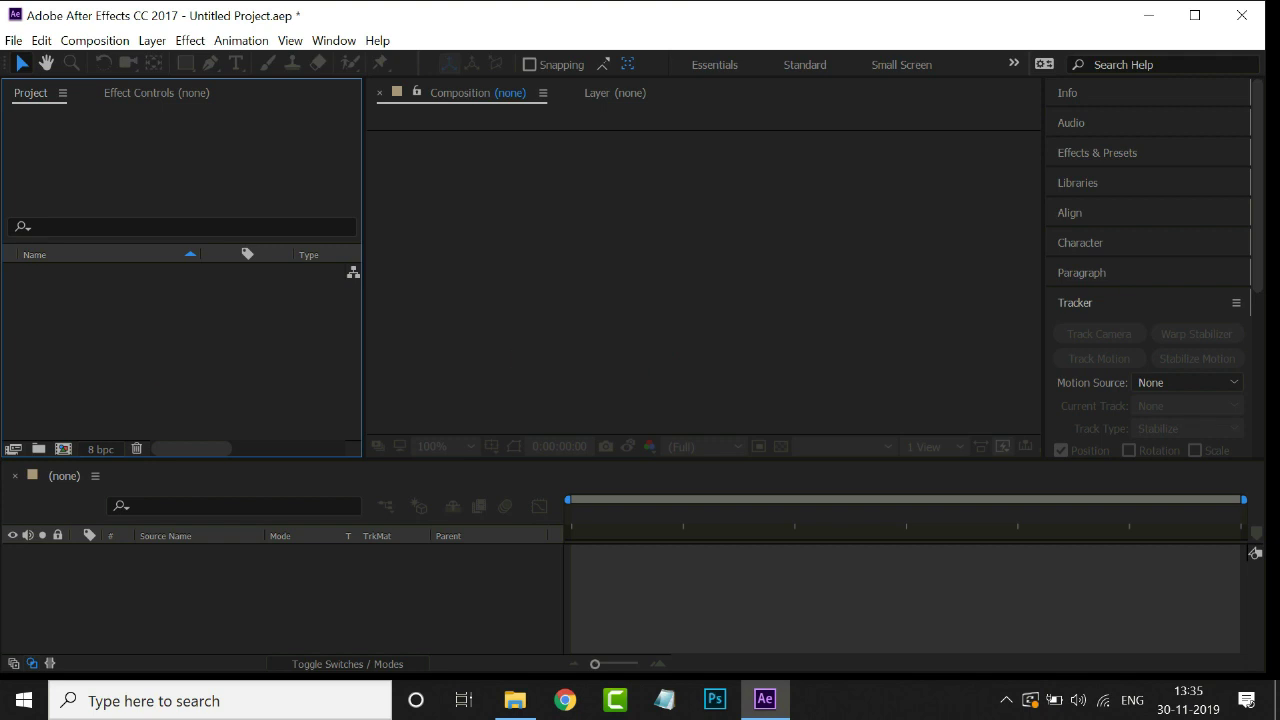
# Create Comp 1 as a new 1280×720, 30 fps composition with the default settings
pyautogui.click(63, 449)
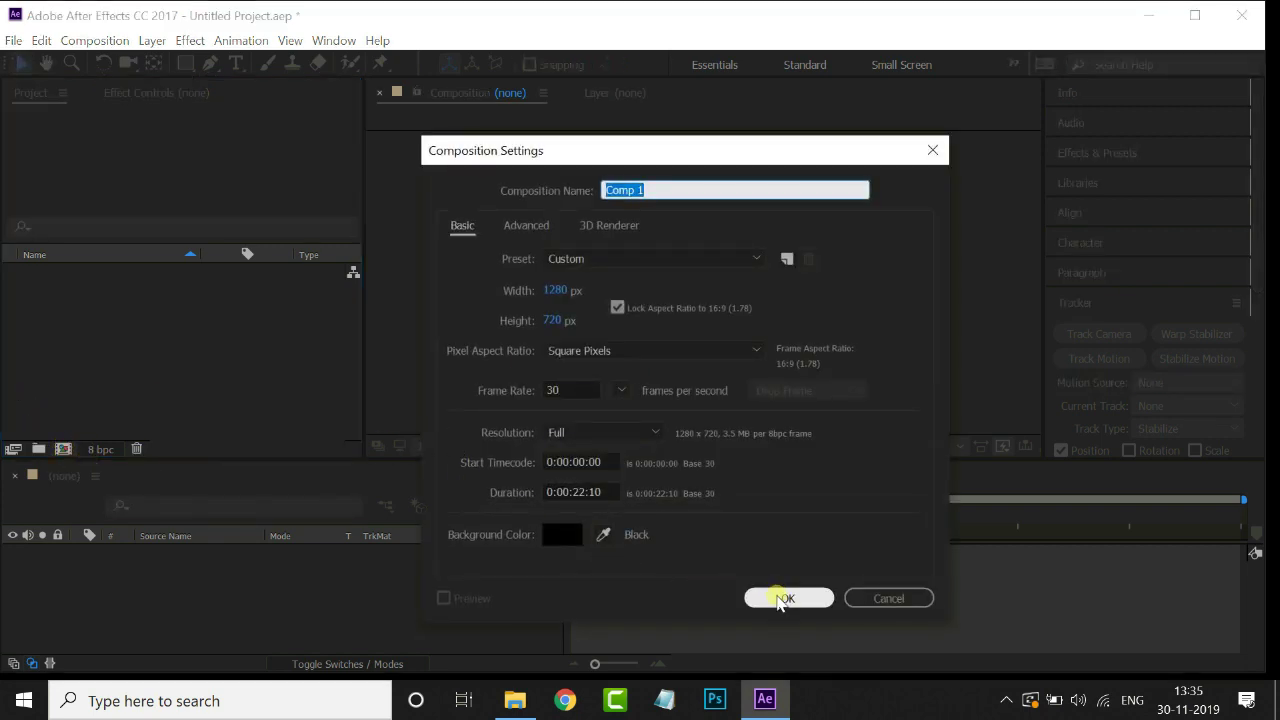
pyautogui.click(781, 598)
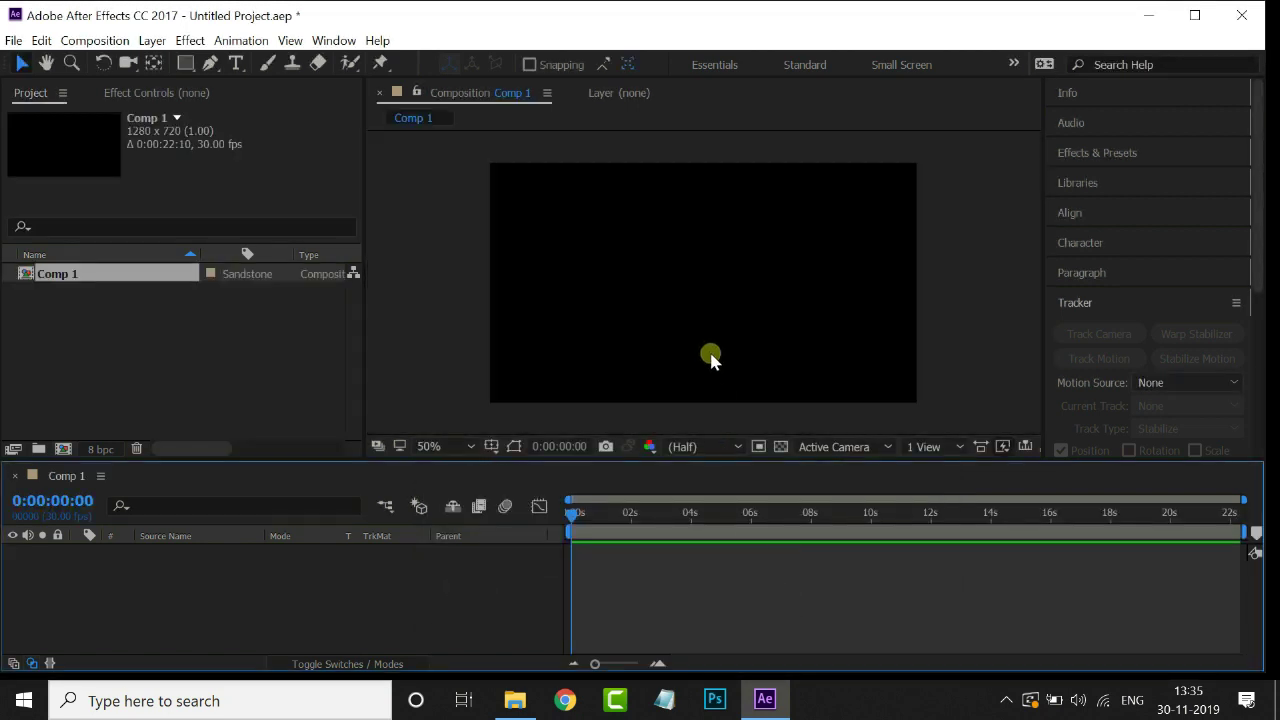
# Add a full-frame white (FFFFFF) solid layer, White Solid 1, to Comp 1
pyautogui.rightClick(231, 580)
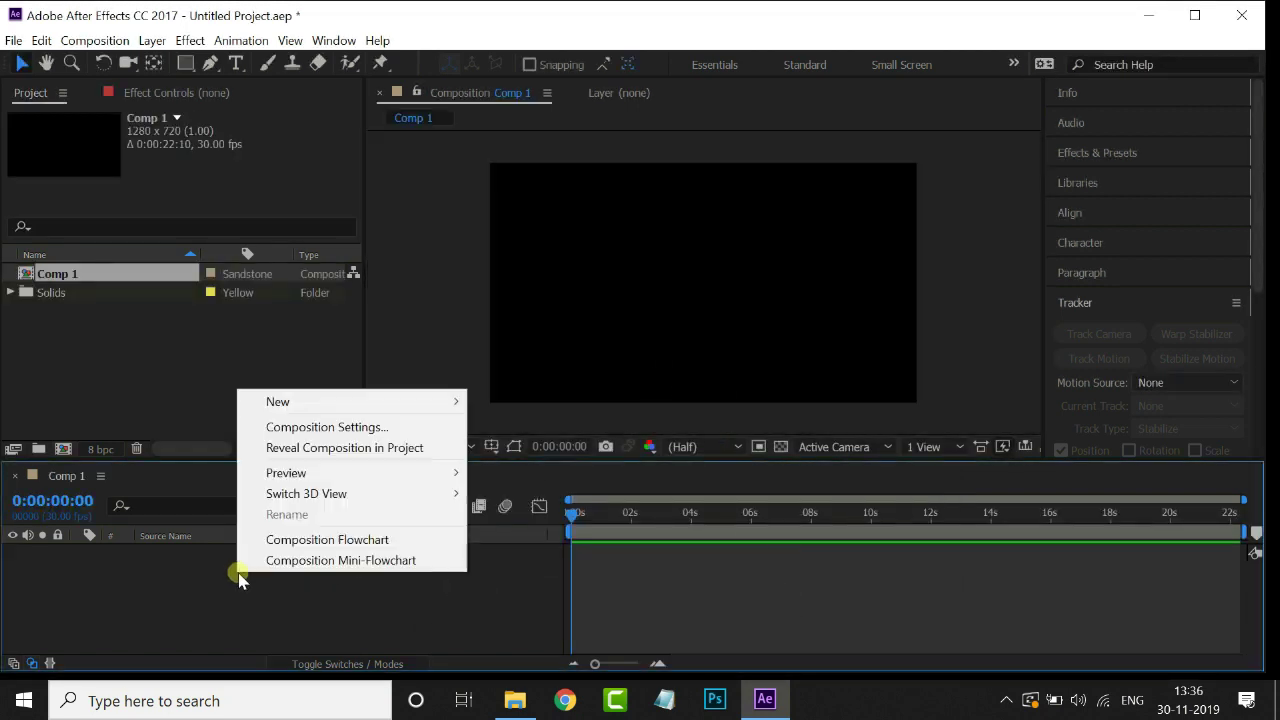
pyautogui.moveTo(371, 403)
pyautogui.click(538, 450)
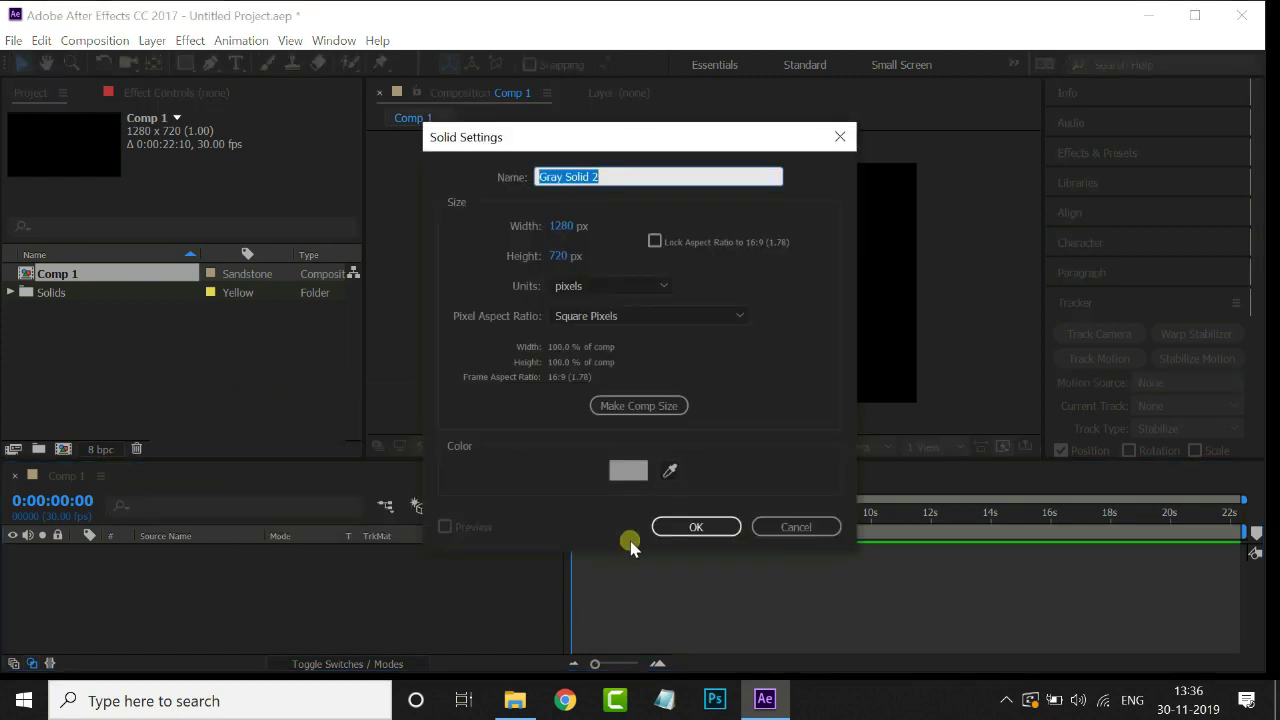
pyautogui.click(637, 474)
pyautogui.moveTo(220, 450); pyautogui.dragTo(34, 300)
pyautogui.click(524, 345)
pyautogui.click(695, 528)
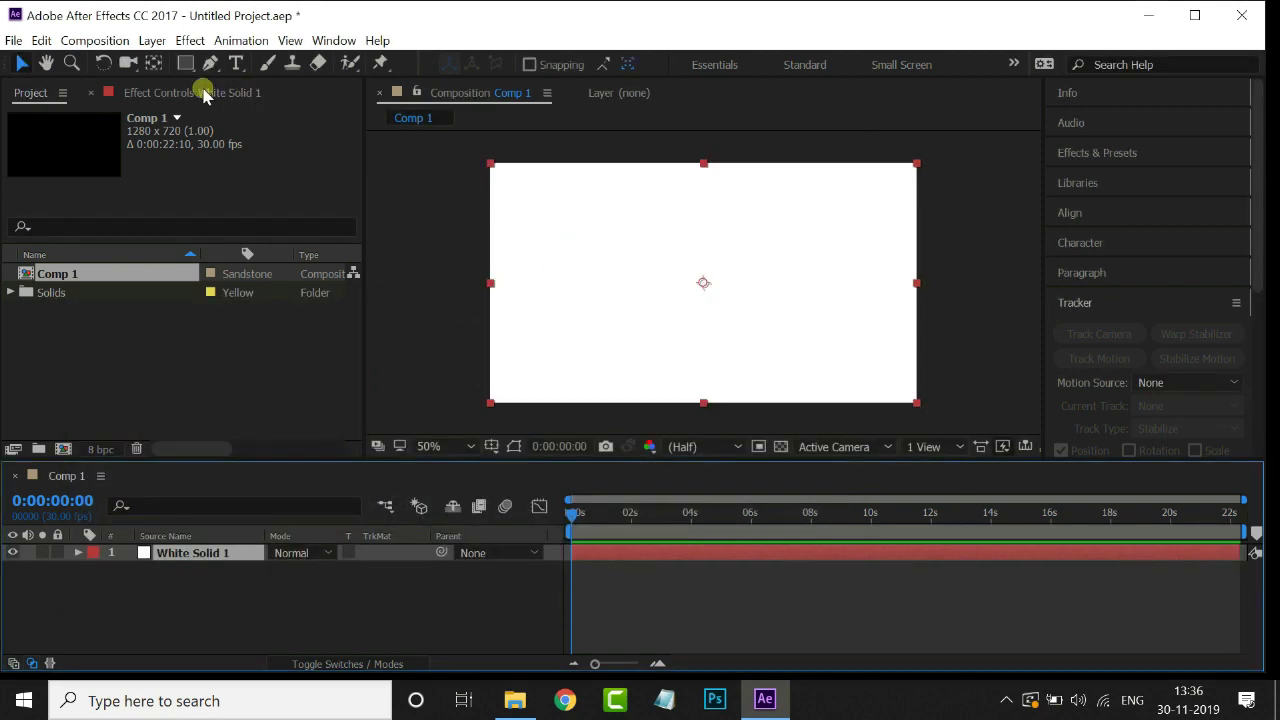
pyautogui.moveTo(185, 63); pyautogui.dragTo(248, 110)
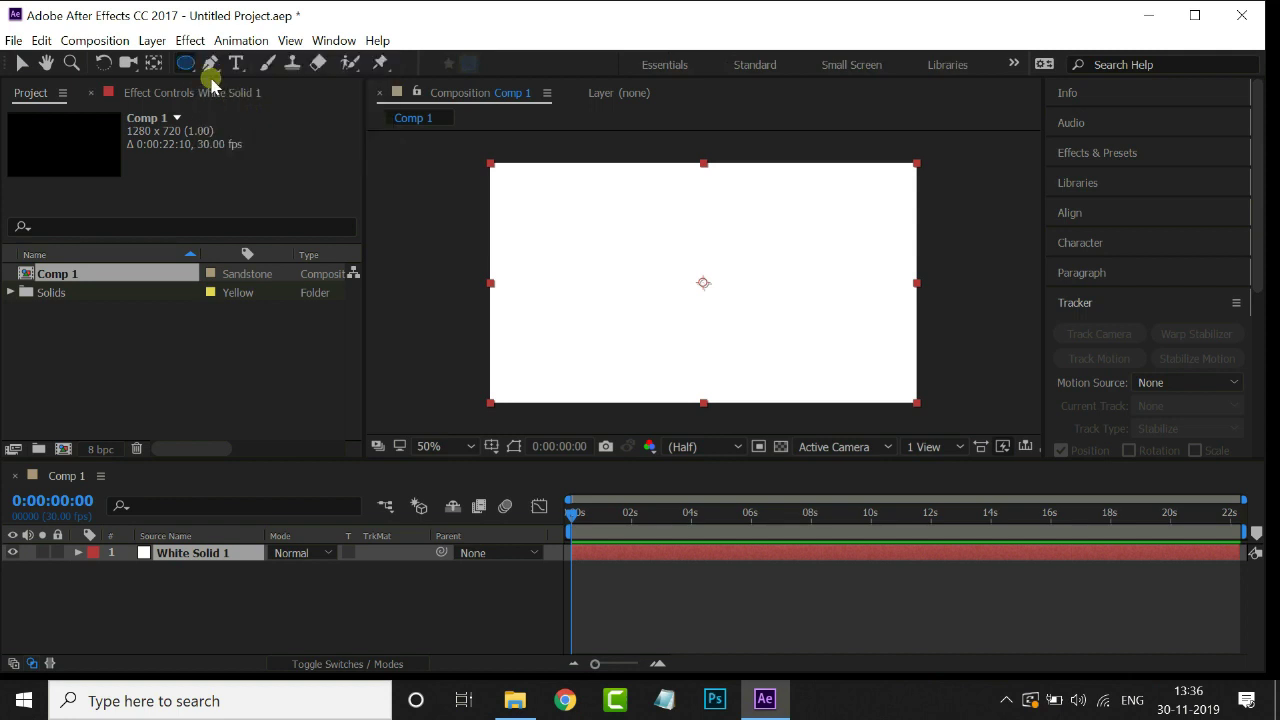
# Add an ellipse mask to White Solid 1 and set its Mask Feather to 700 pixels
pyautogui.doubleClick(186, 63)
pyautogui.press('v')
pyautogui.click(112, 587)
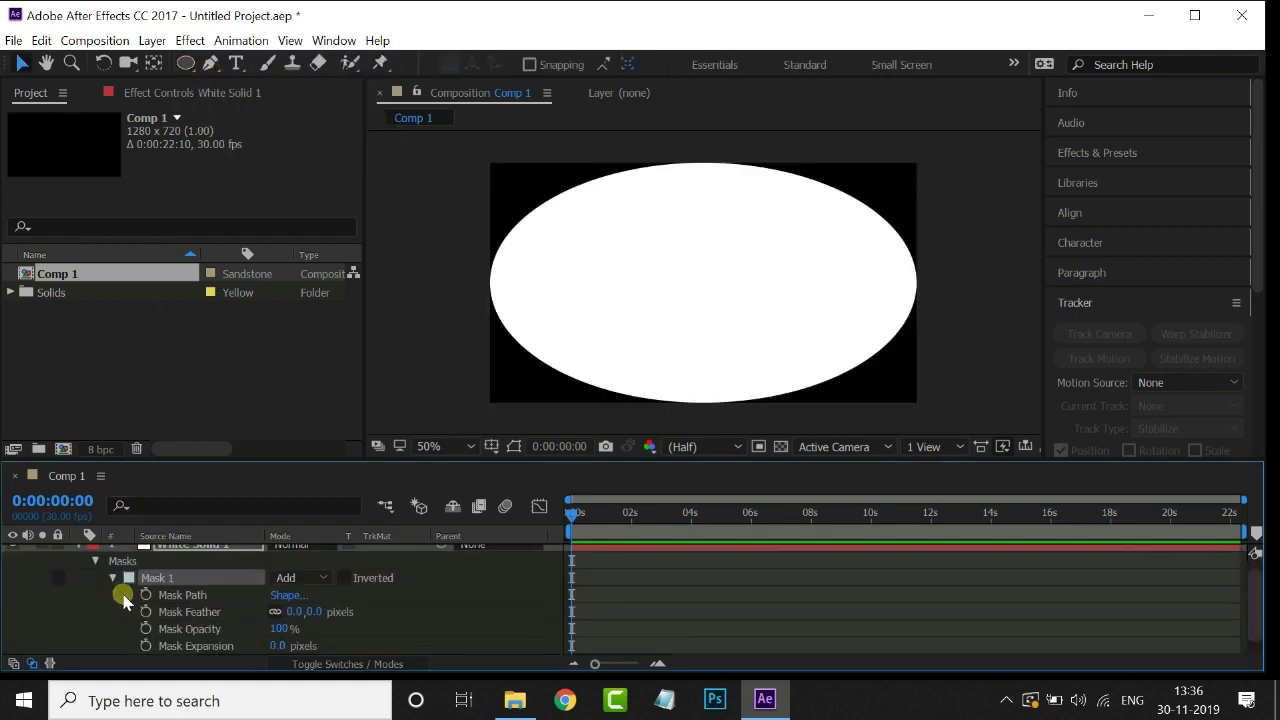
pyautogui.moveTo(294, 611); pyautogui.dragTo(985, 614)
pyautogui.click(300, 611)
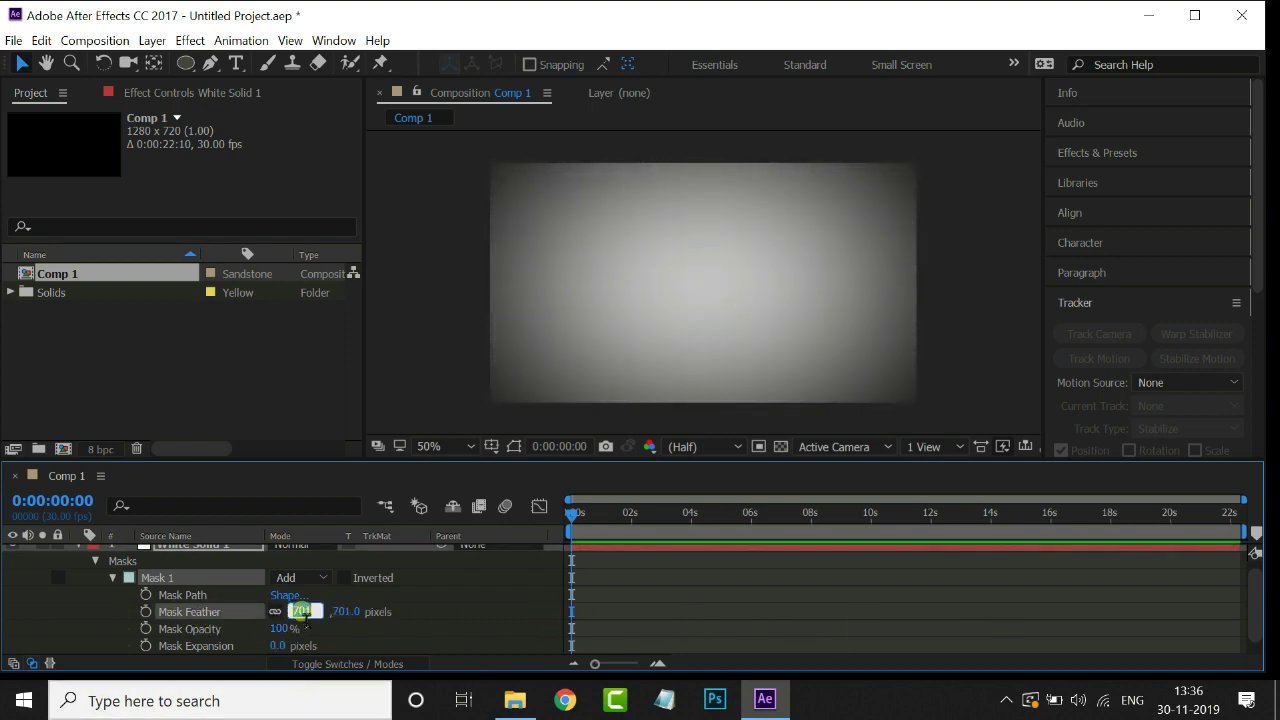
pyautogui.write('700')
pyautogui.press('Return')
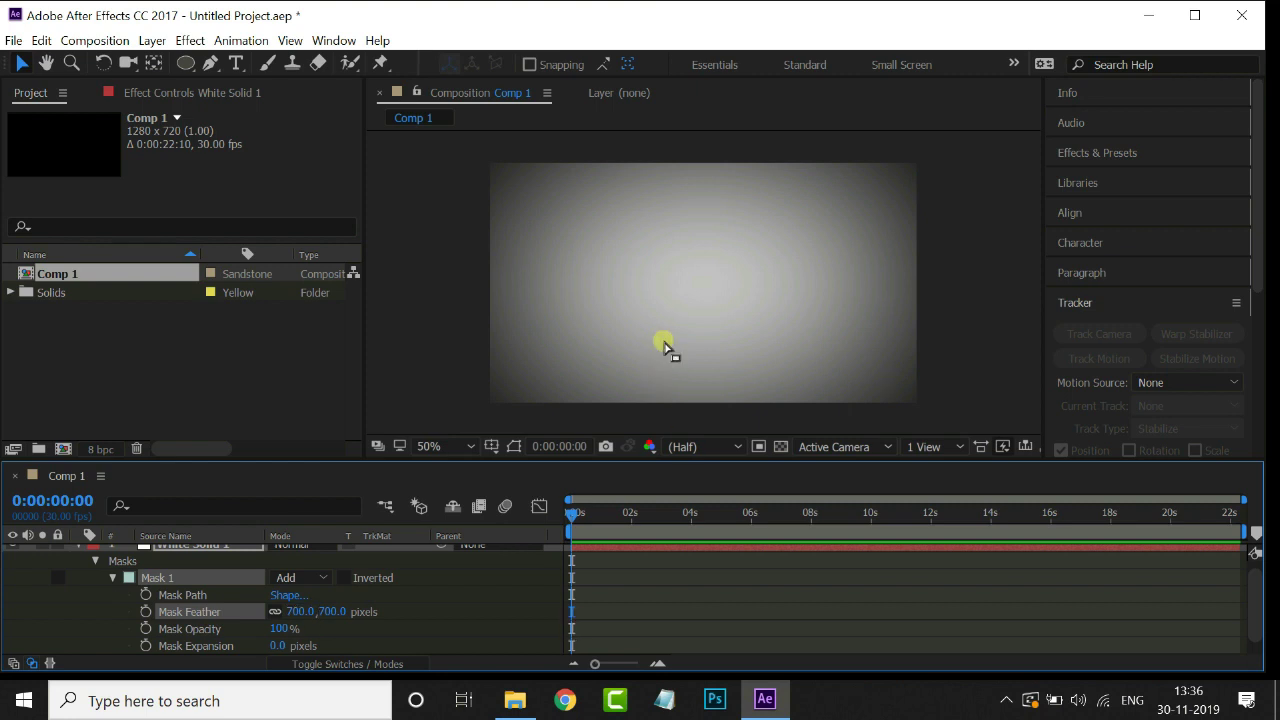
pyautogui.scroll(1, 80, 560)
pyautogui.click(79, 552)
pyautogui.click(62, 448)
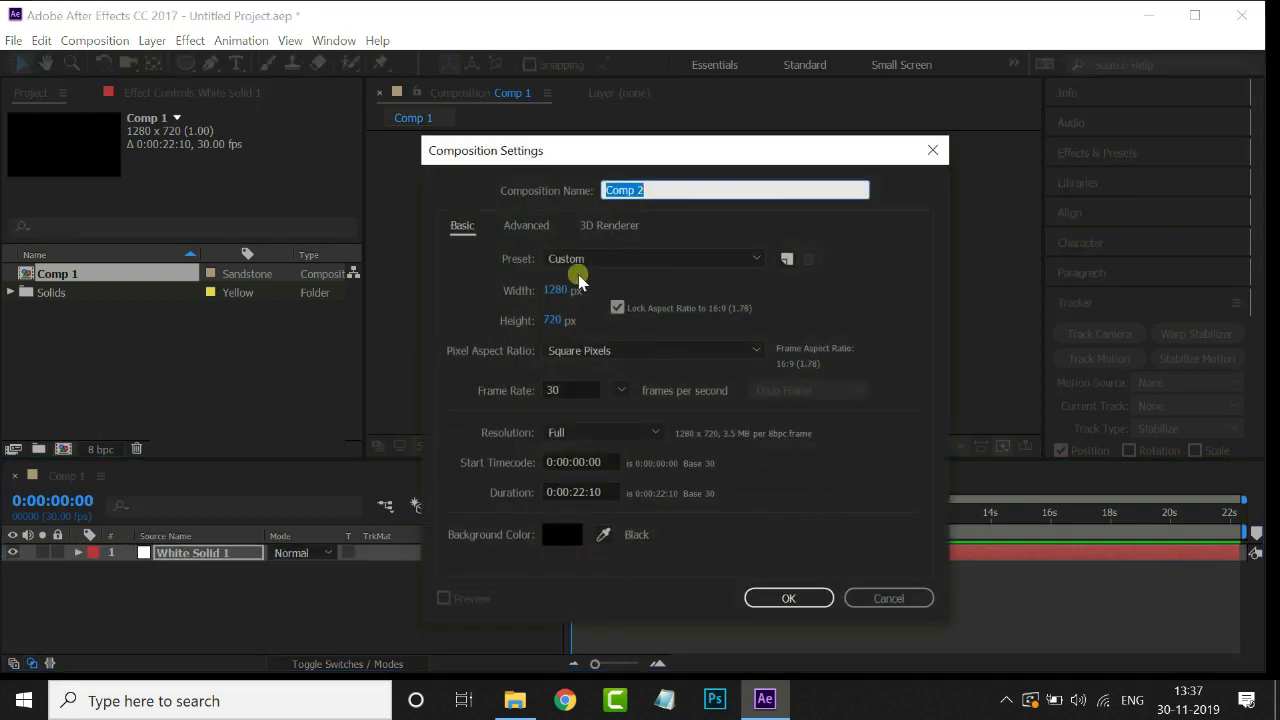
# Set Comp 2 to 500×500 with the aspect ratio unlocked and create it
pyautogui.click(565, 290)
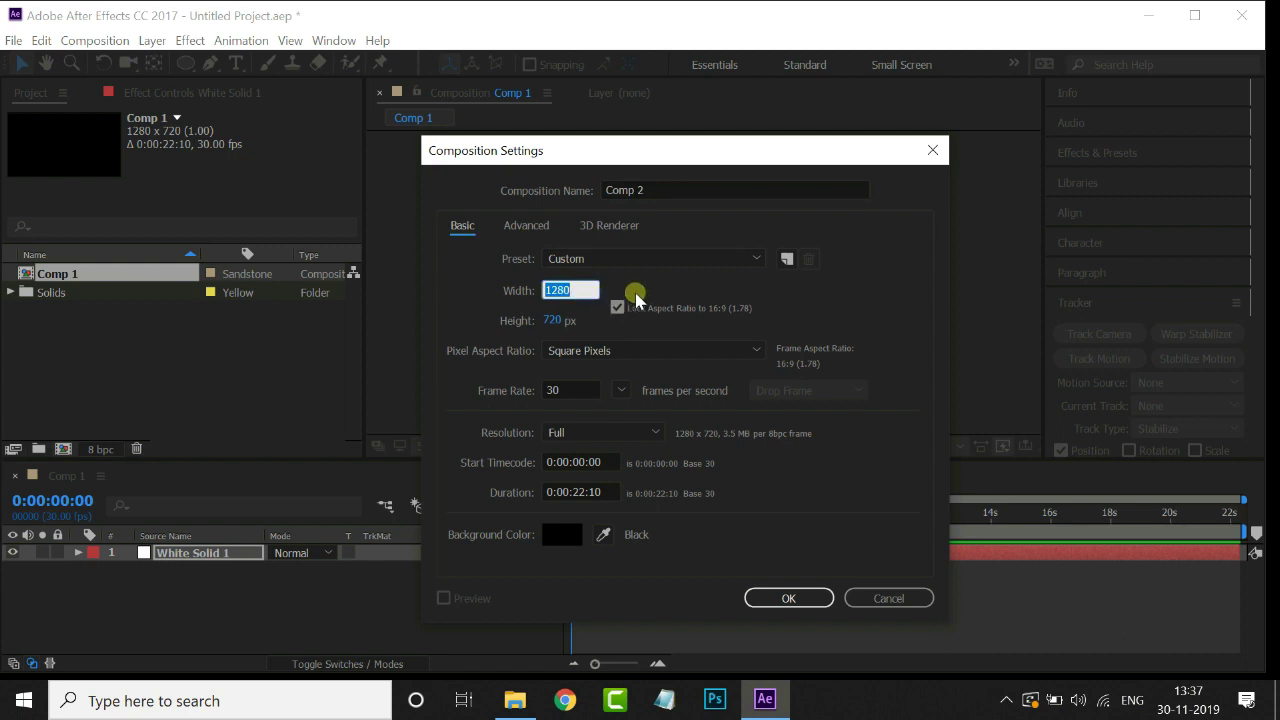
pyautogui.write('500')
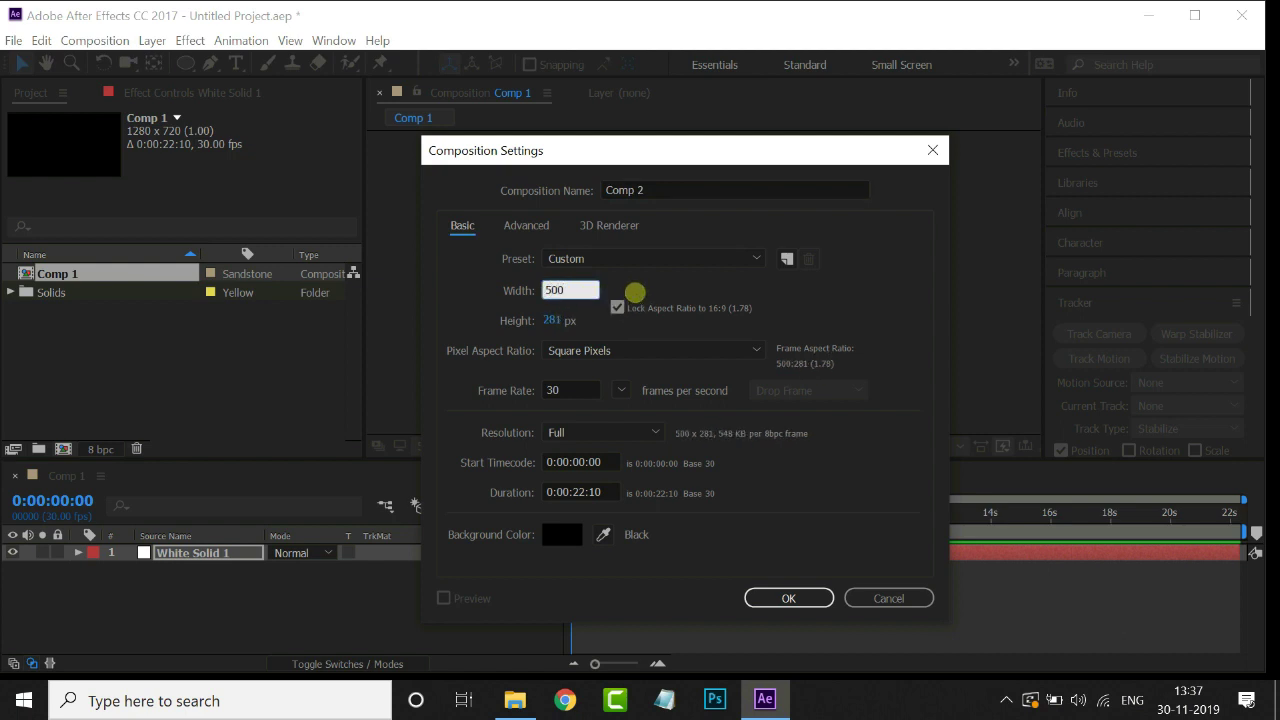
pyautogui.click(617, 307)
pyautogui.click(560, 320)
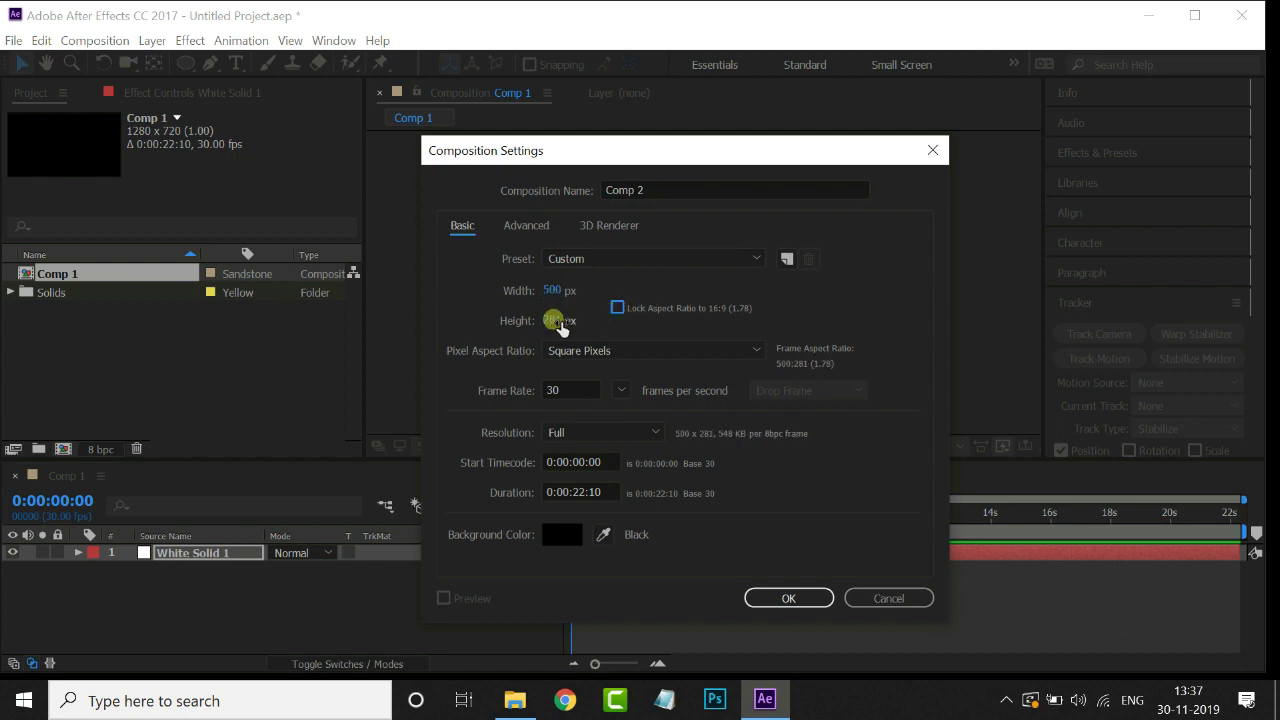
pyautogui.write('500')
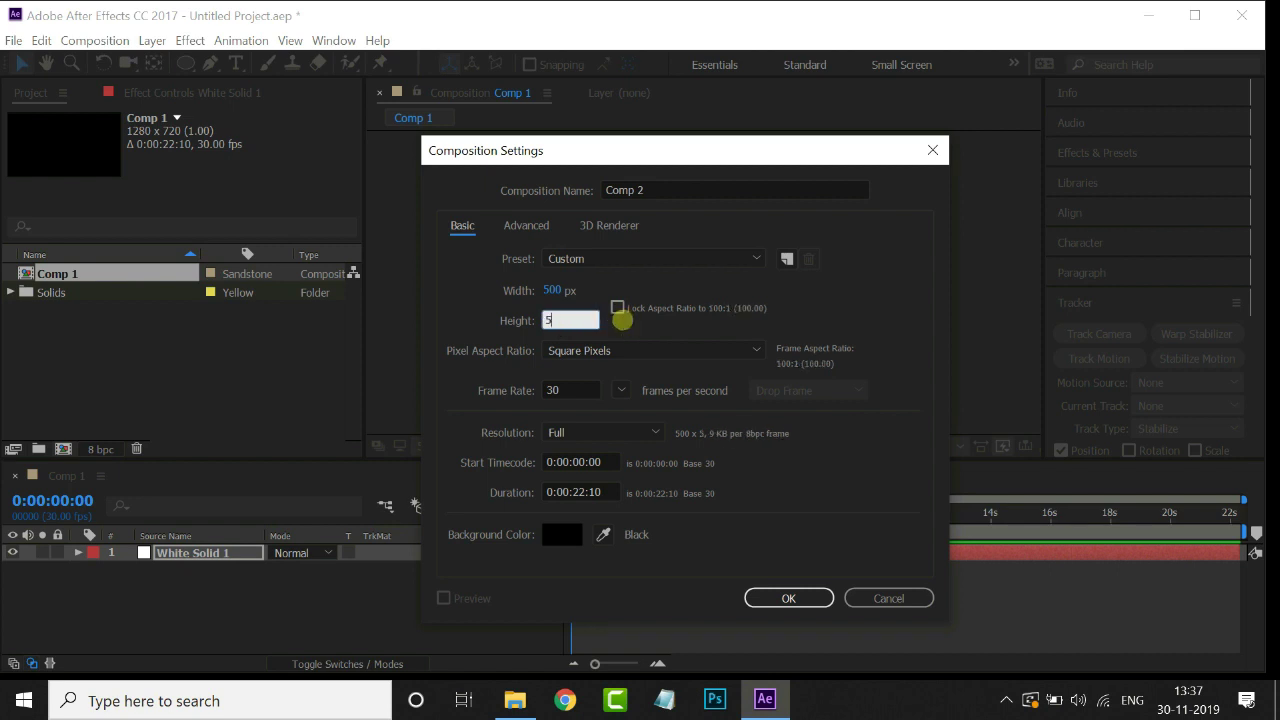
pyautogui.click(786, 597)
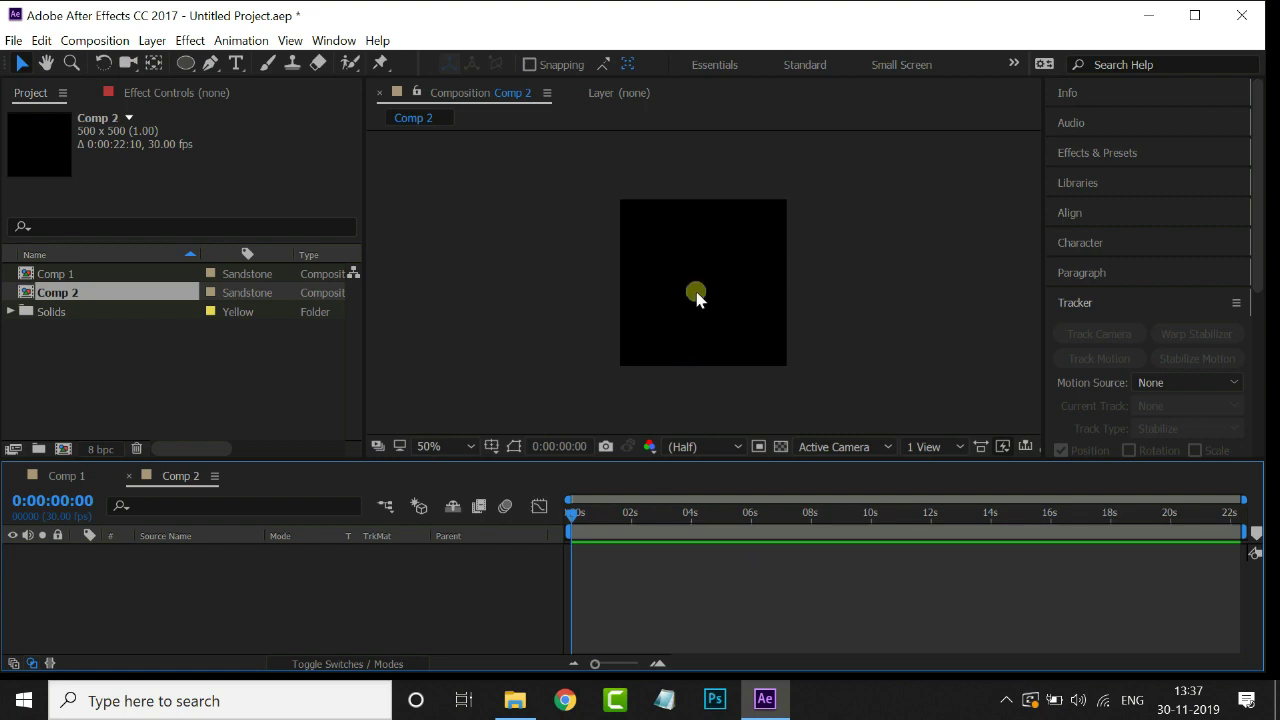
# Import logo-smartfood.png into the project, place it in Comp 2, and enlarge it to nearly fill the frame
pyautogui.scroll(2, 700, 303)
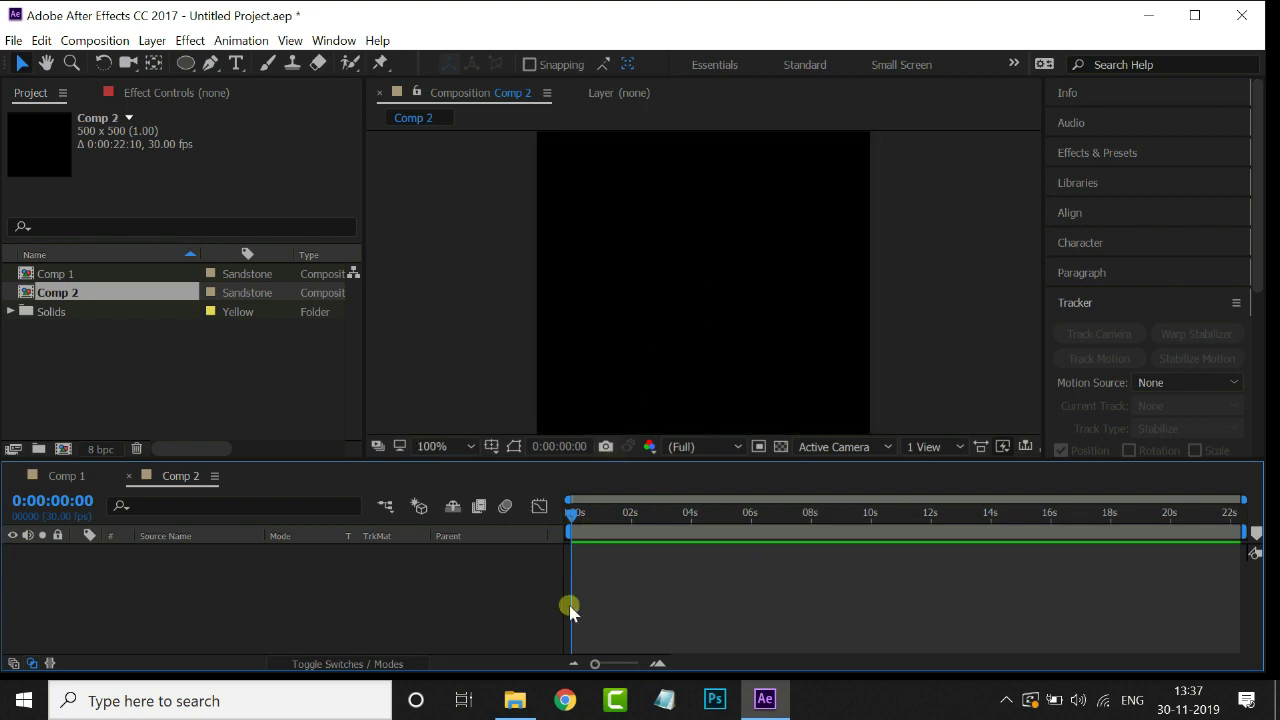
pyautogui.click(513, 700)
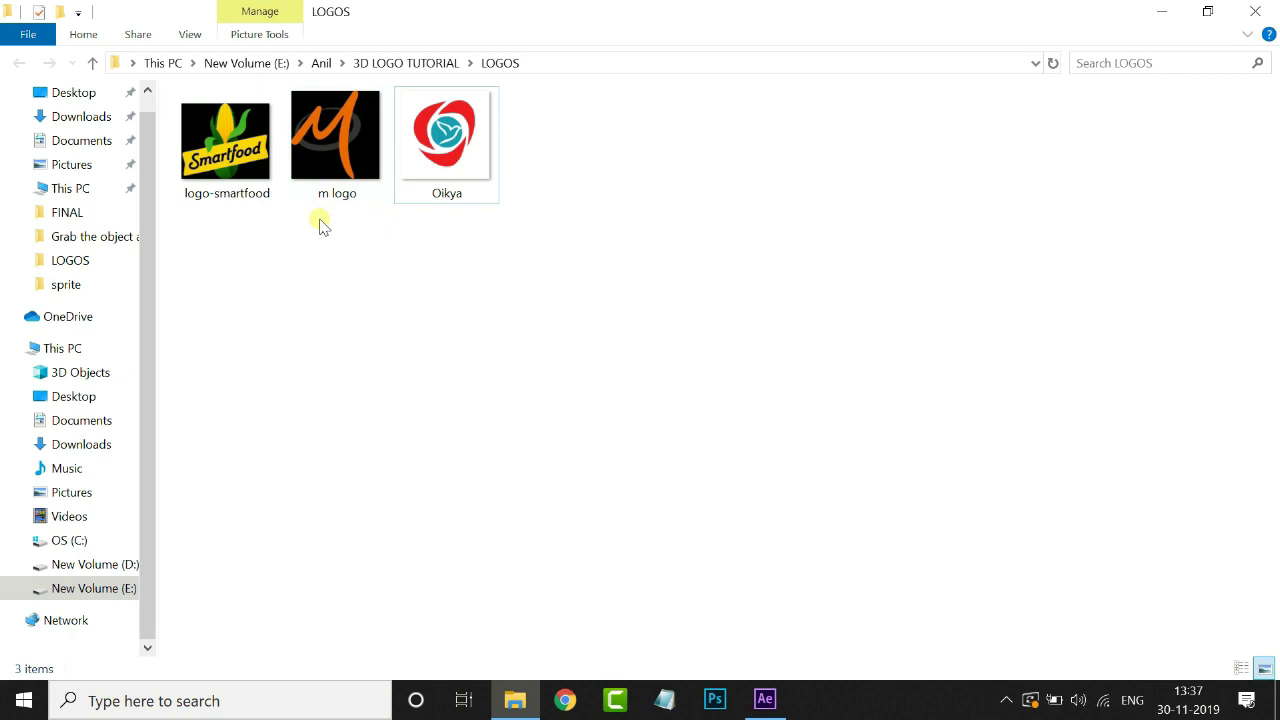
pyautogui.moveTo(228, 152); pyautogui.dragTo(266, 406)
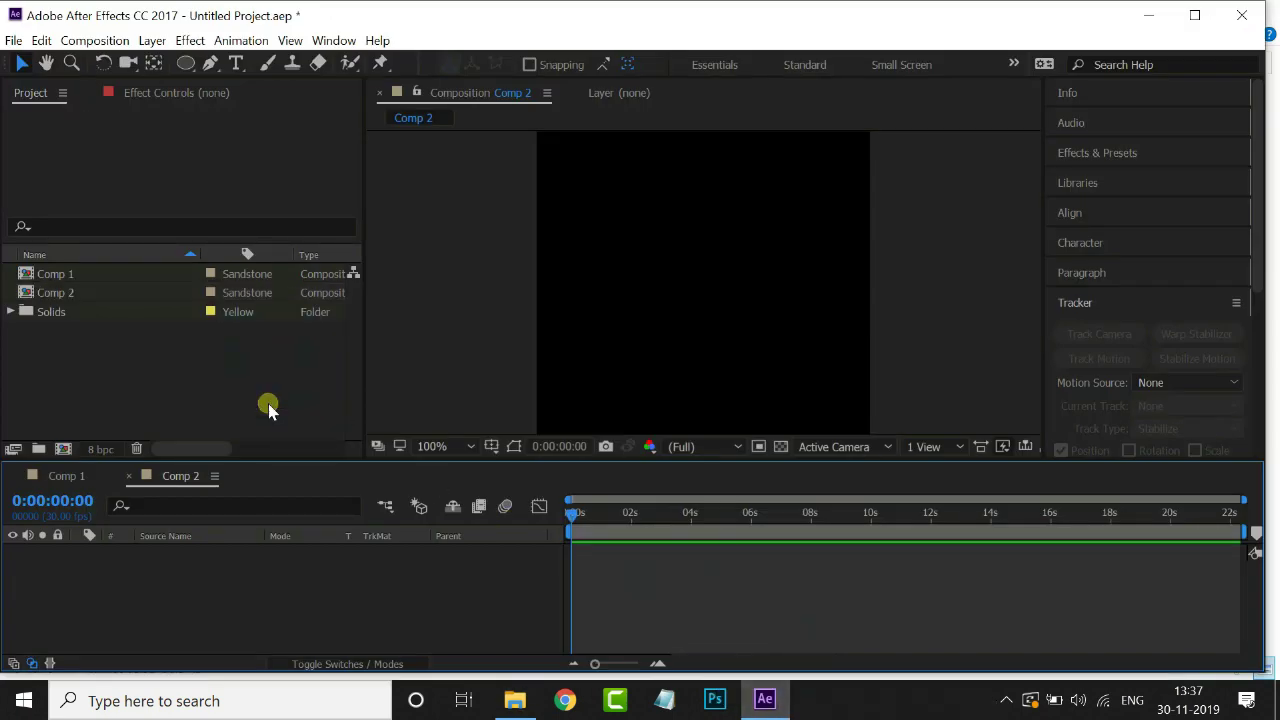
pyautogui.moveTo(149, 314); pyautogui.dragTo(207, 616)
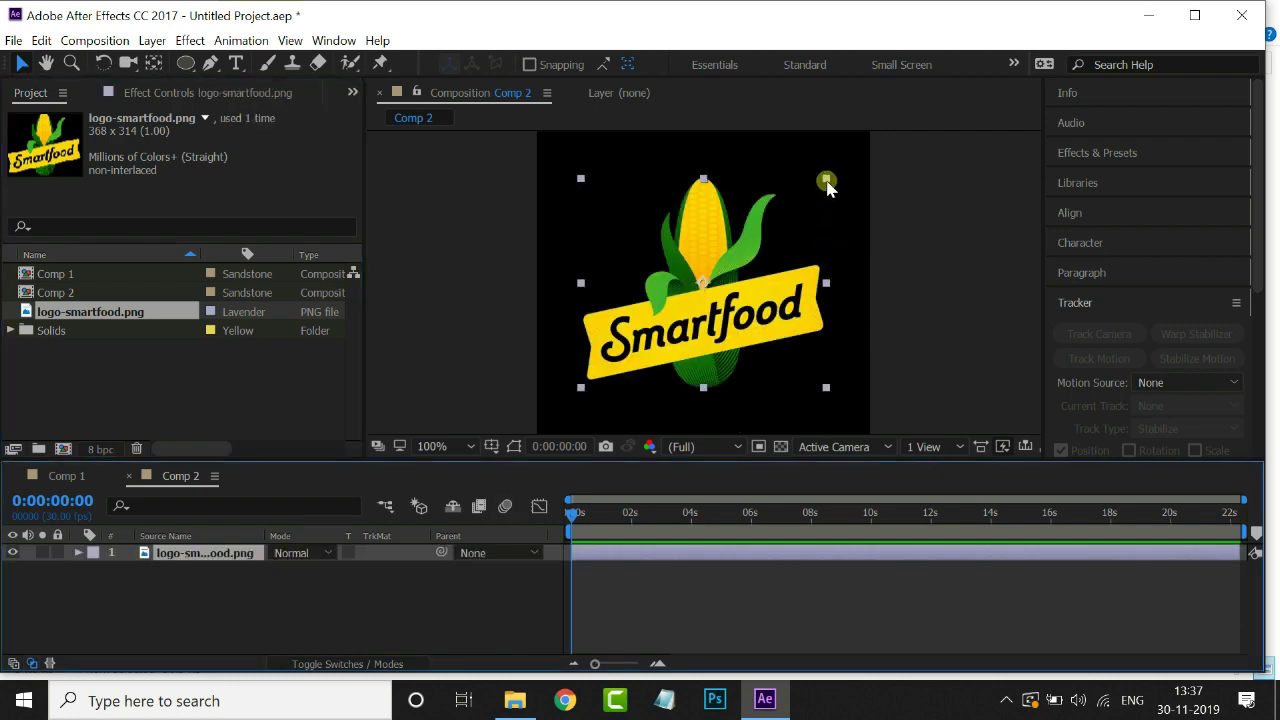
pyautogui.moveTo(834, 186); pyautogui.dragTo(866, 157)
# Nest Comp 2 in Comp 1 above White Solid 1 and make it a 3D layer
pyautogui.click(97, 475)
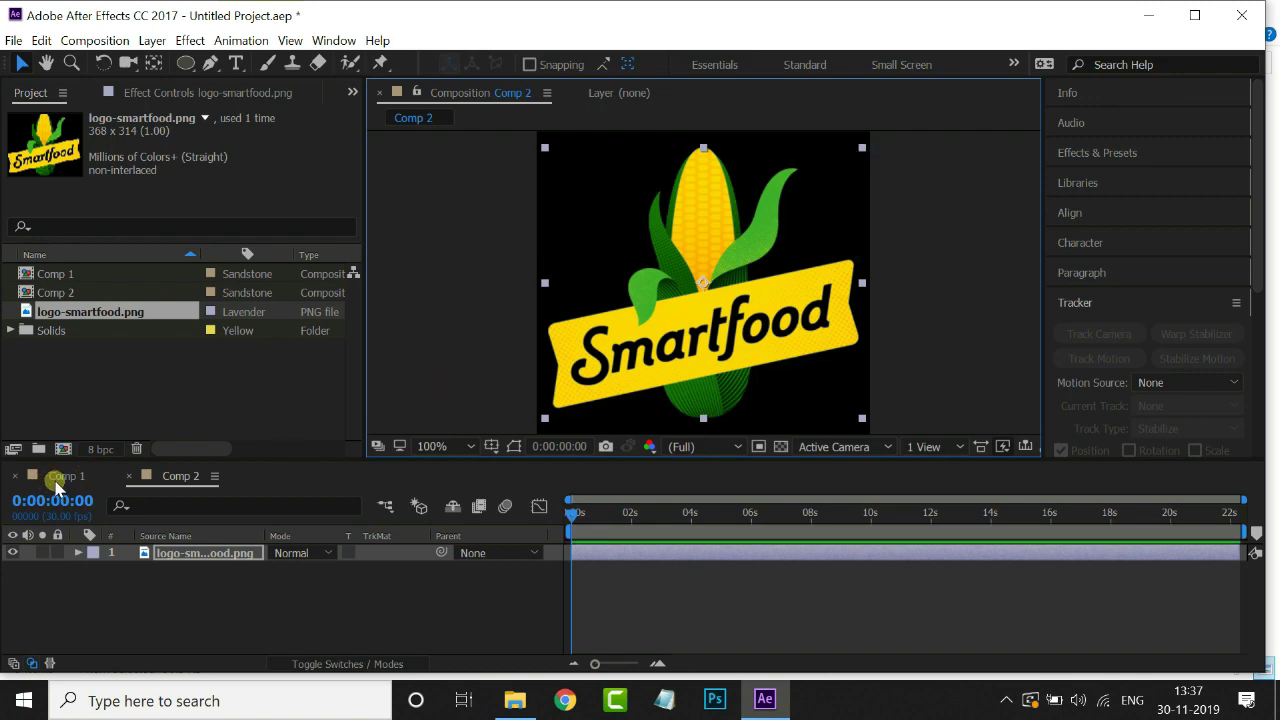
pyautogui.click(56, 482)
pyautogui.moveTo(57, 292); pyautogui.dragTo(188, 553)
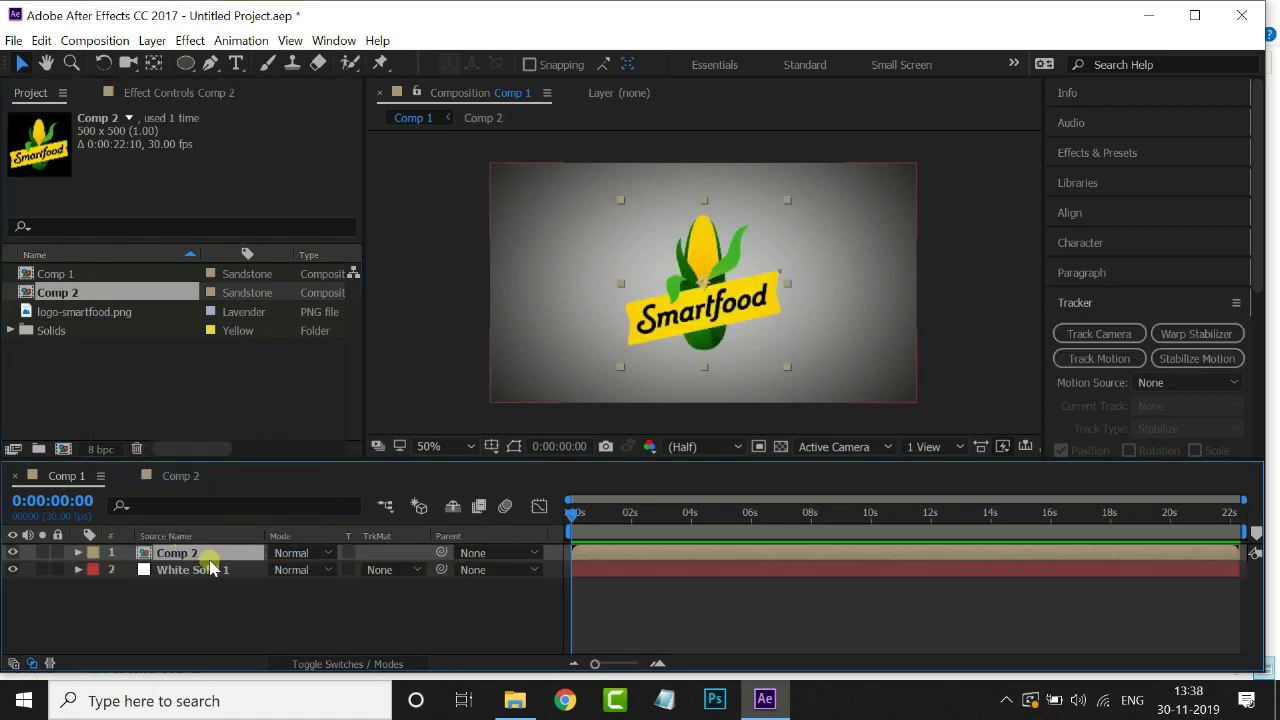
pyautogui.click(315, 661)
pyautogui.click(381, 553)
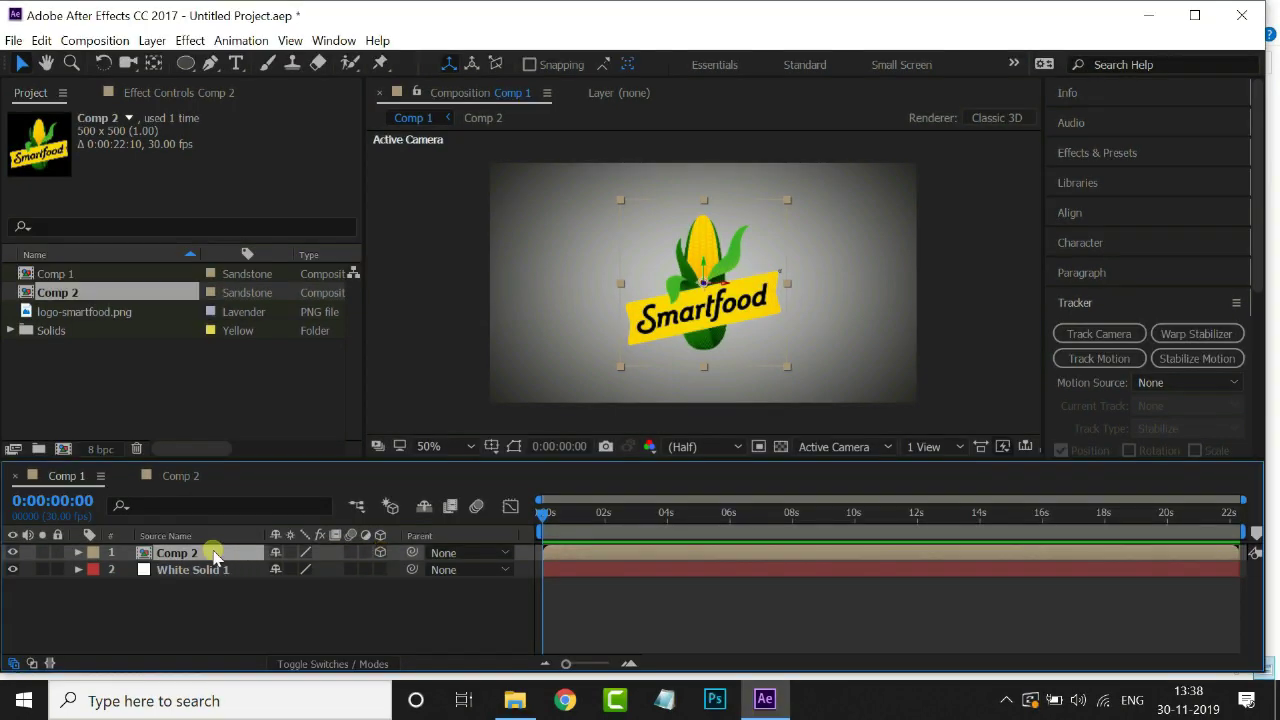
# Give the Comp 2 layer's Position the expression [position[0], position[1], index]
pyautogui.press('p')
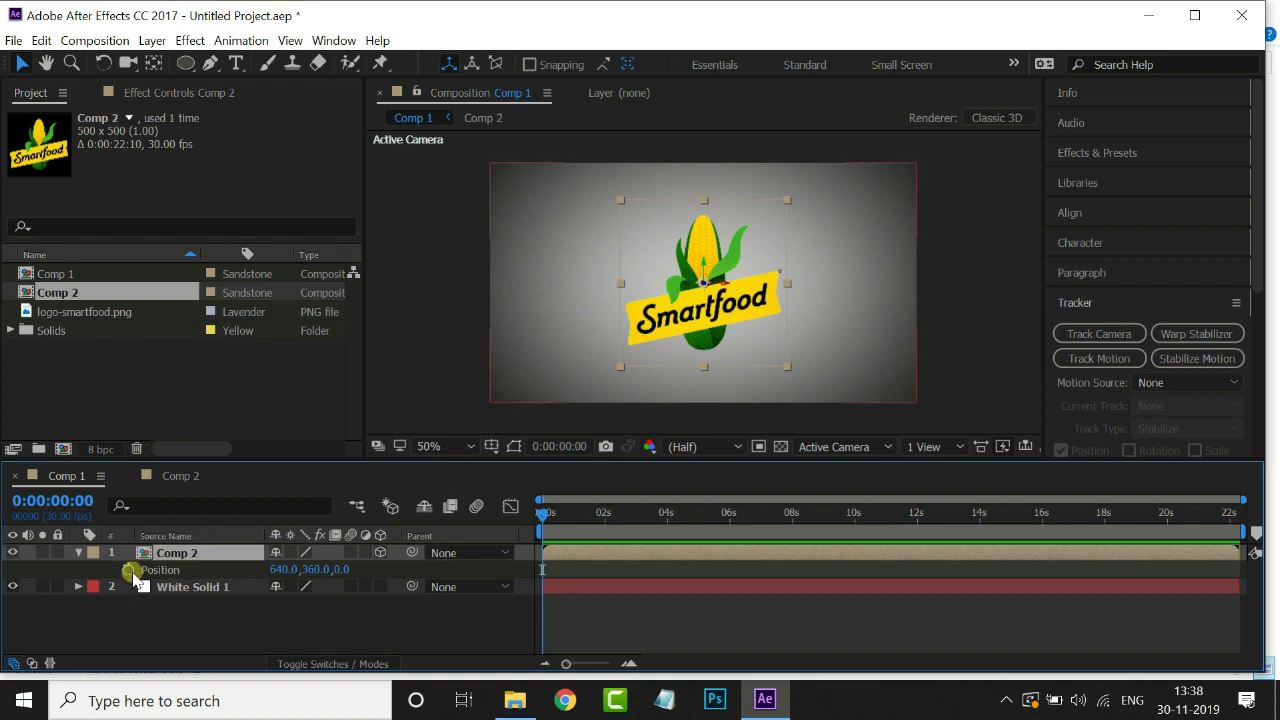
pyautogui.keyDown('alt'); pyautogui.click(130, 570); pyautogui.keyUp('alt')
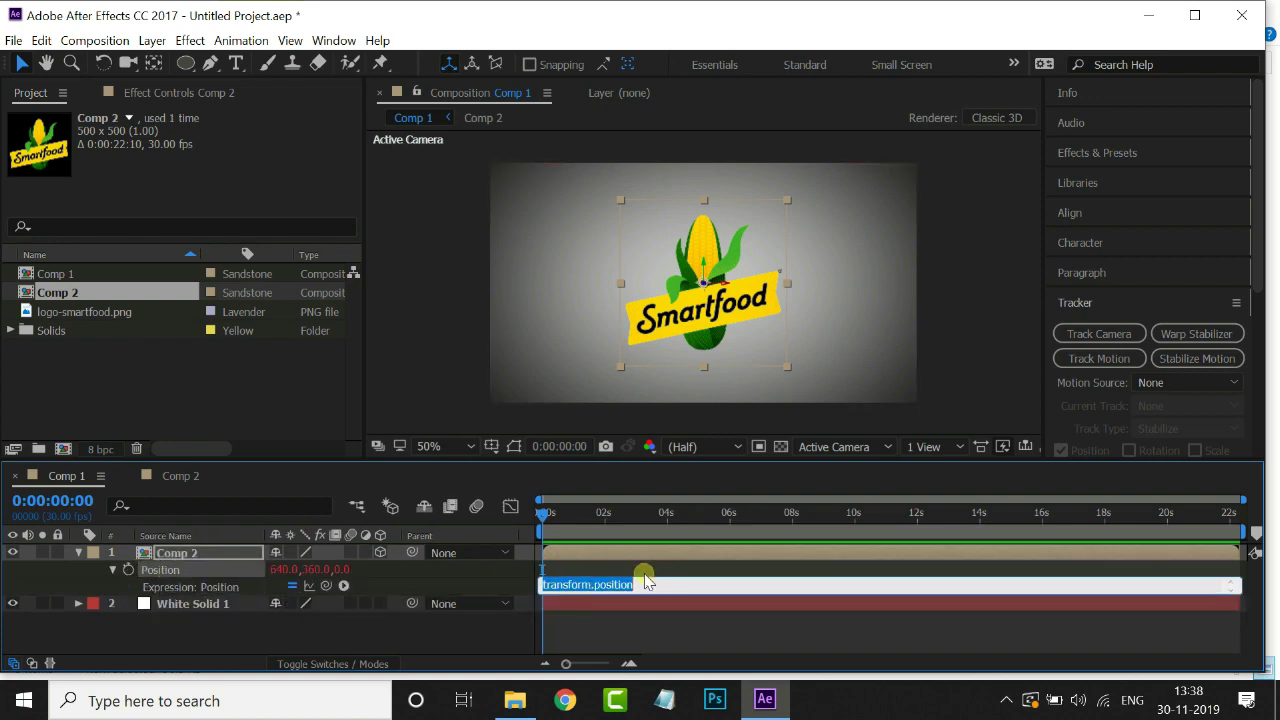
pyautogui.write('[position[0], position[1], index')
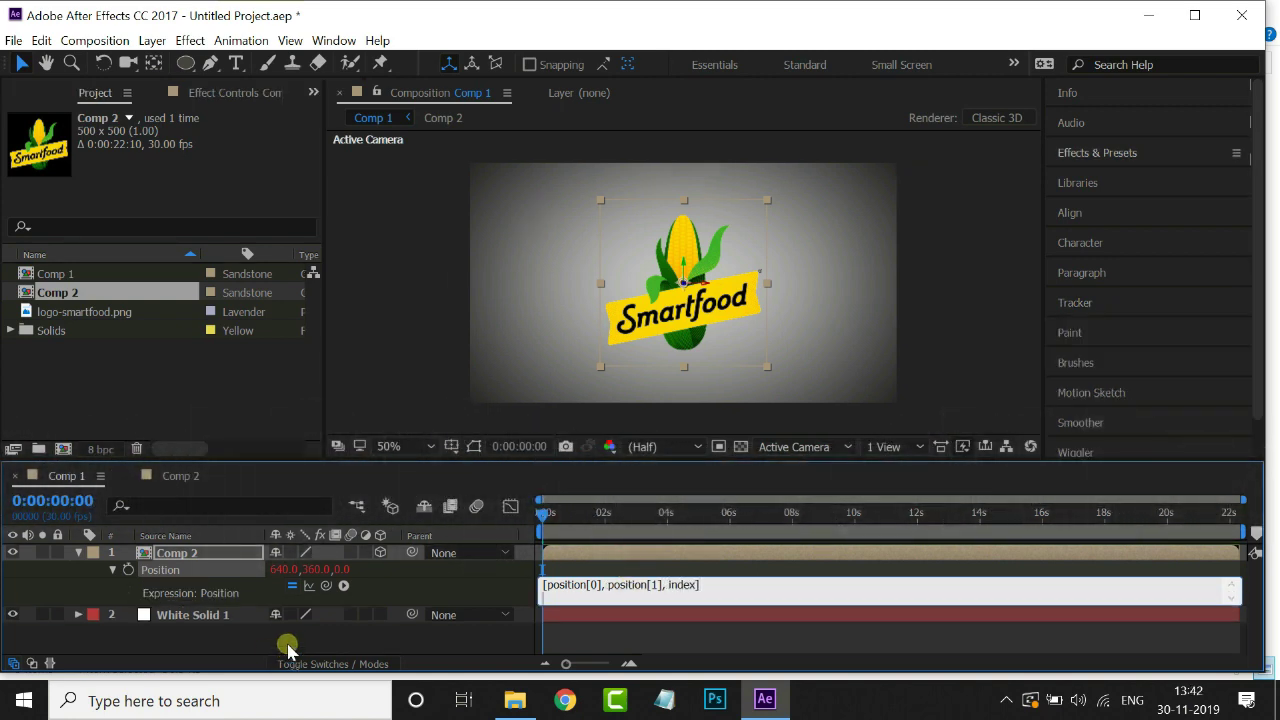
pyautogui.click(288, 643)
pyautogui.click(78, 552)
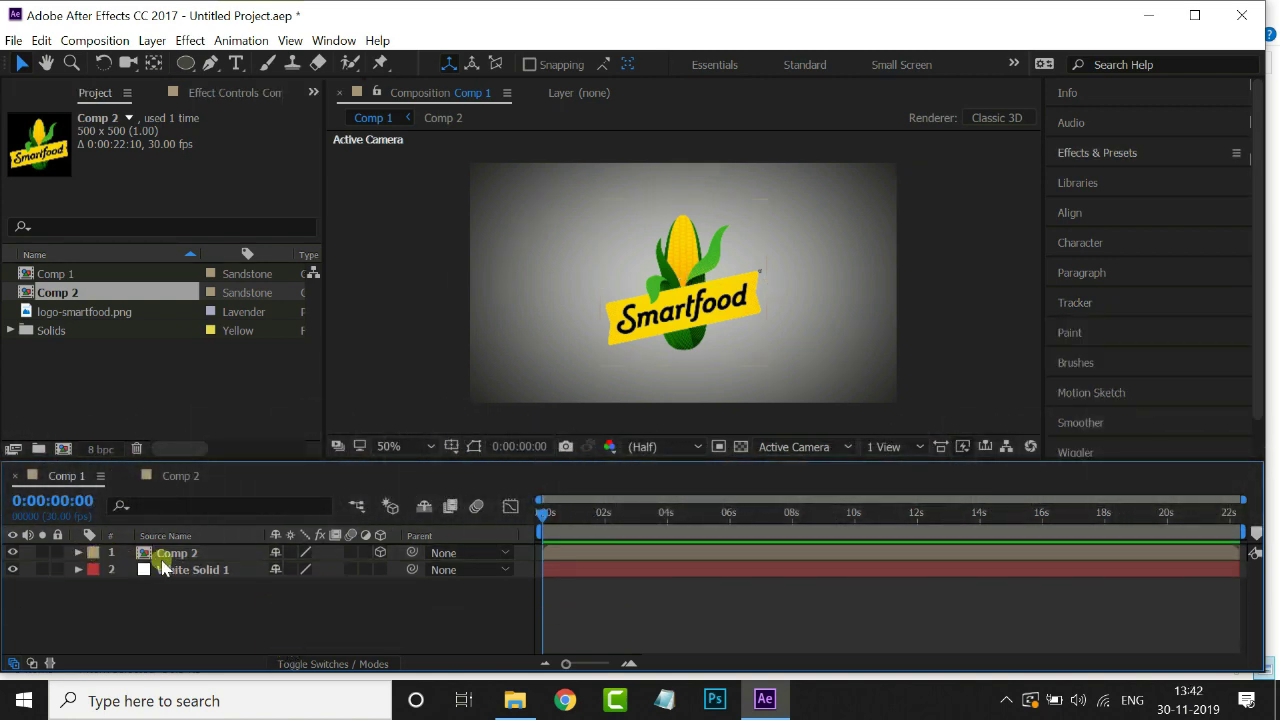
# Apply the Exposure effect to the Comp 2 layer and set Exposure to -1
pyautogui.click(1108, 152)
pyautogui.click(1110, 179)
pyautogui.write('ex')
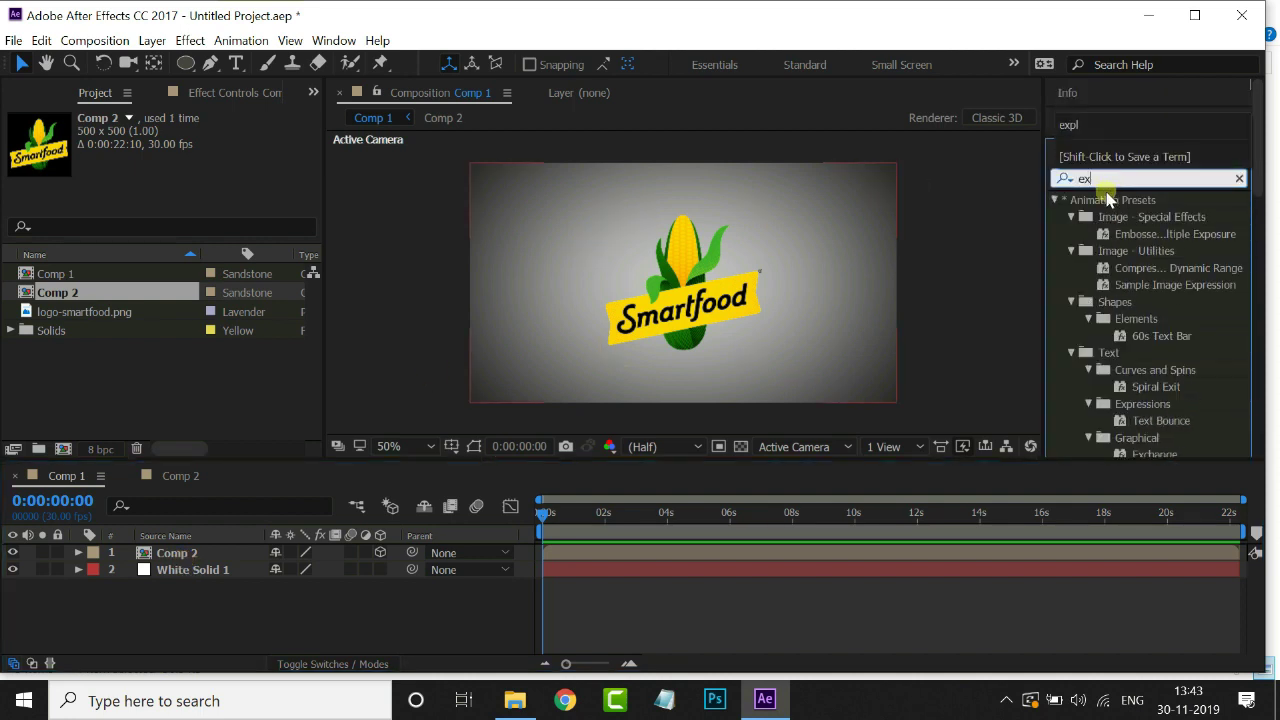
pyautogui.write('po')
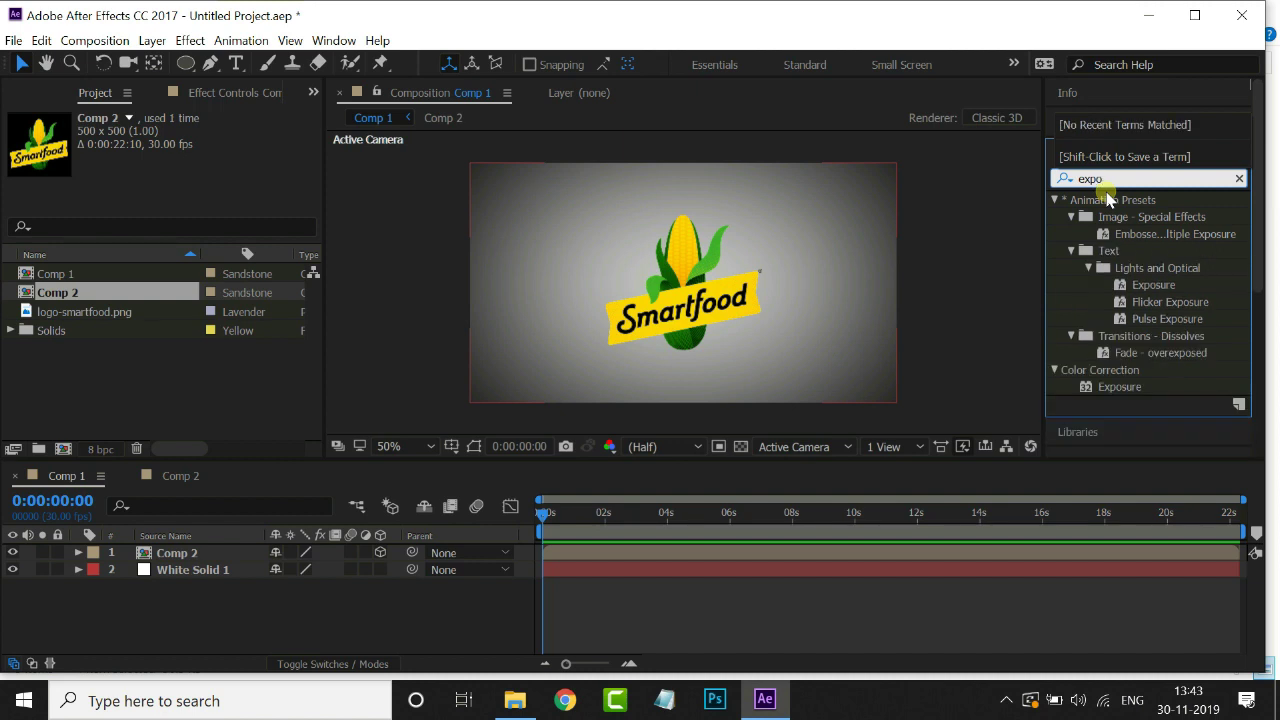
pyautogui.moveTo(1105, 390); pyautogui.dragTo(840, 560)
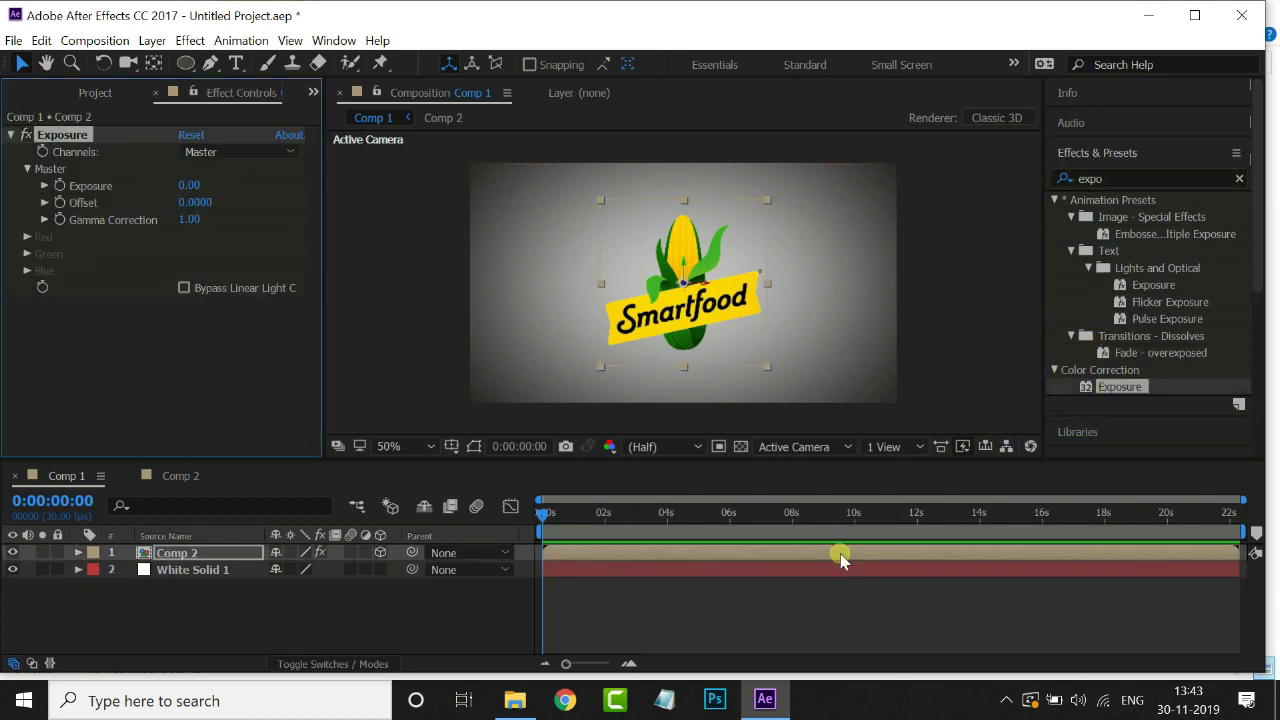
pyautogui.click(185, 186)
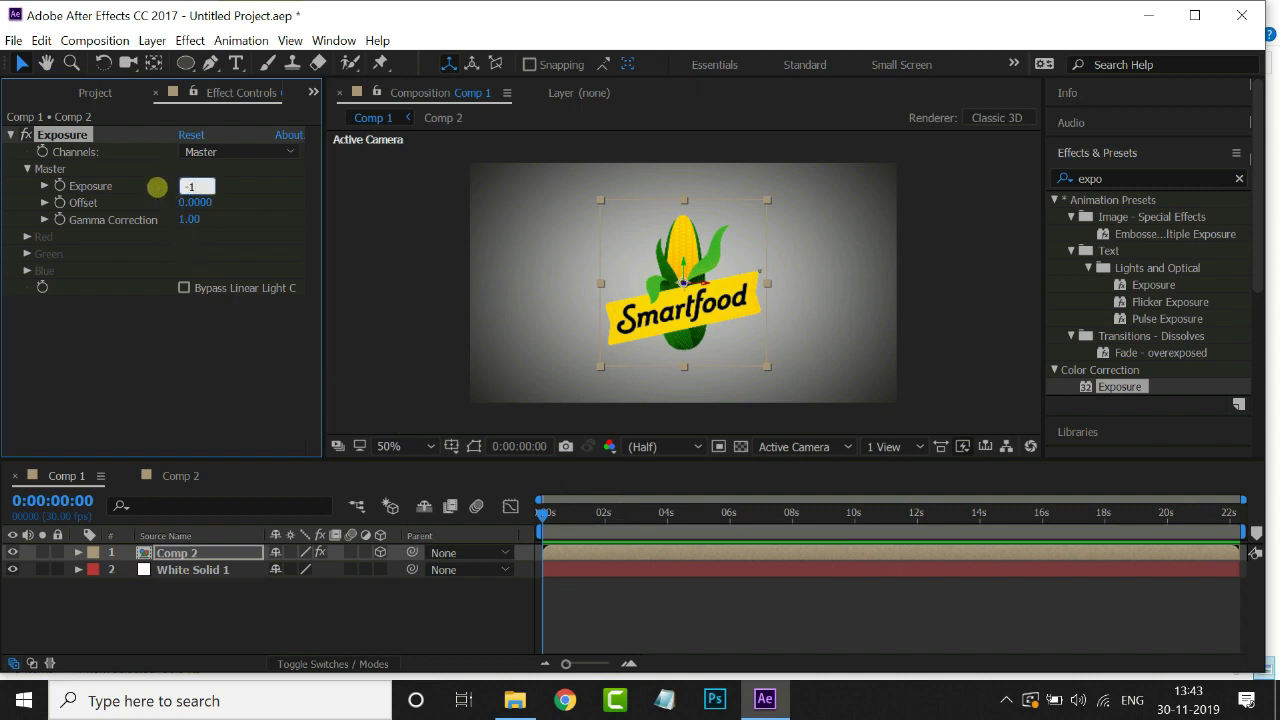
pyautogui.press('Return')
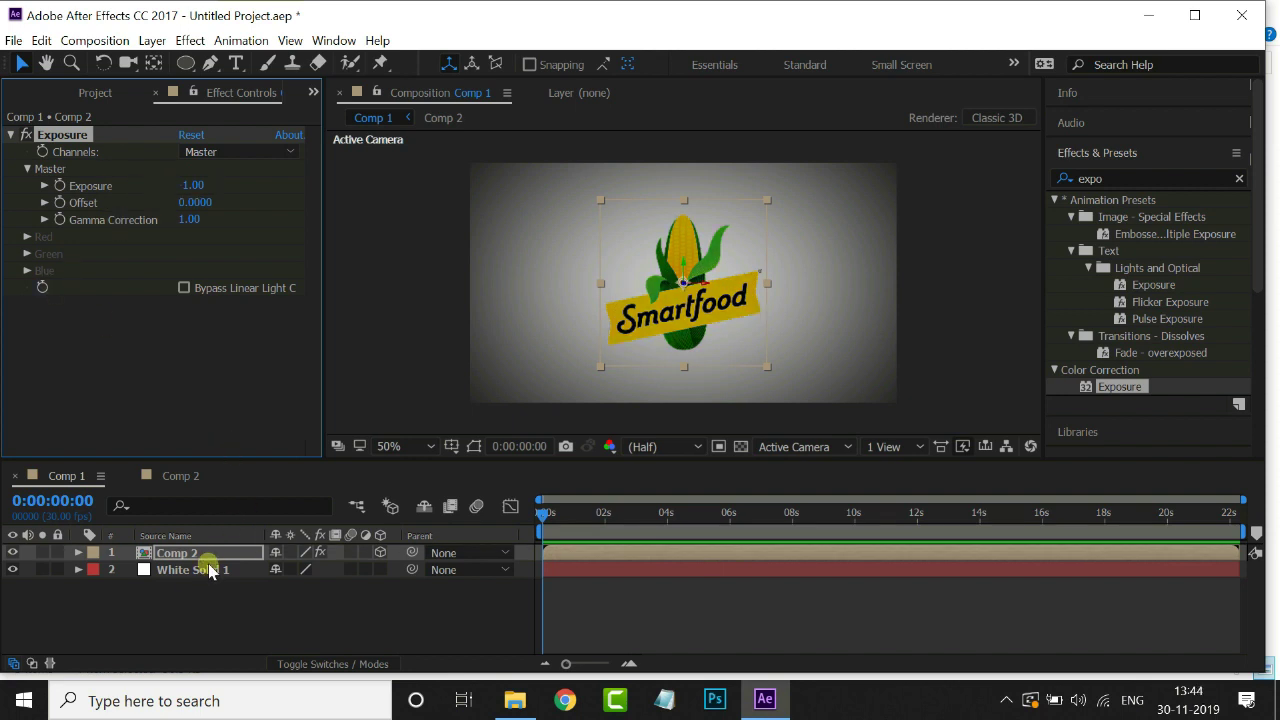
pyautogui.hotkey('ctrl', 'd')
pyautogui.hotkey('ctrl', 'd')
pyautogui.hotkey('ctrl', 'd')
pyautogui.hotkey('ctrl', 'd')
pyautogui.hotkey('ctrl', 'd')
pyautogui.hotkey('ctrl', 'd')
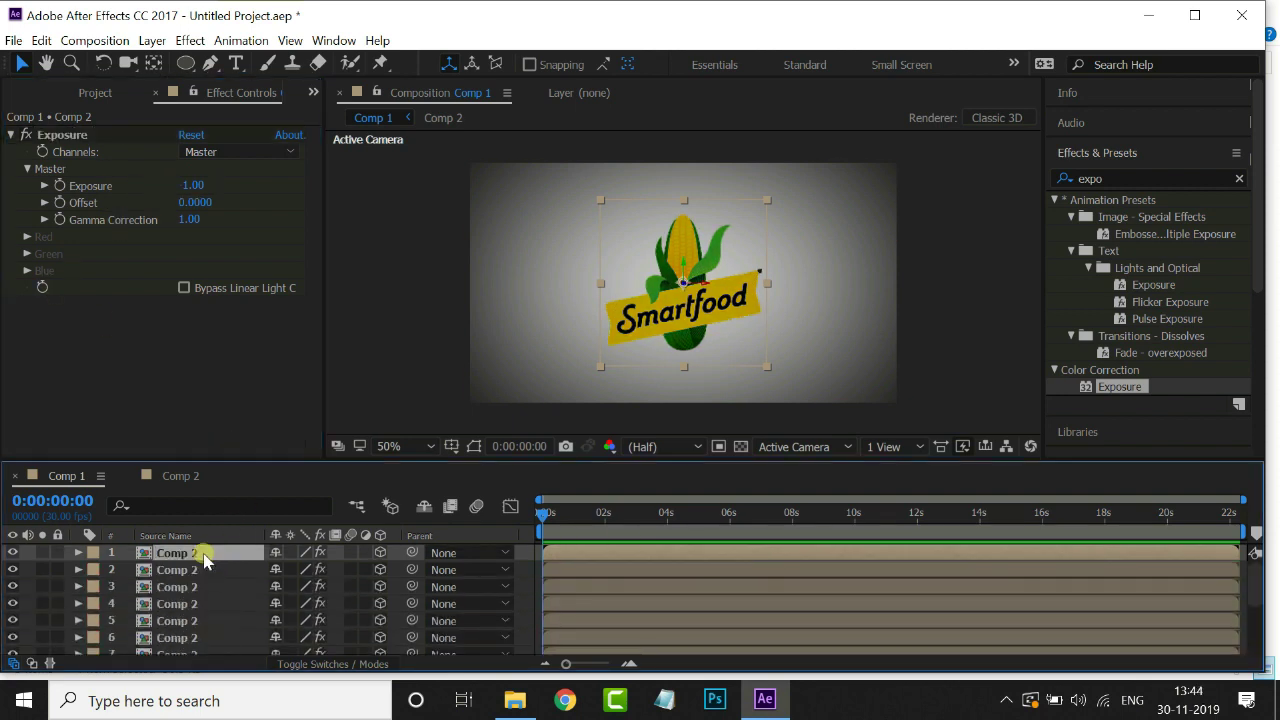
# Duplicate Comp 2 into dozens of stacked copies and delete Exposure from the top copy
pyautogui.hotkey('ctrl', 'd')
pyautogui.hotkey('ctrl', 'd')
pyautogui.hotkey('ctrl', 'd')
pyautogui.hotkey('ctrl', 'd')
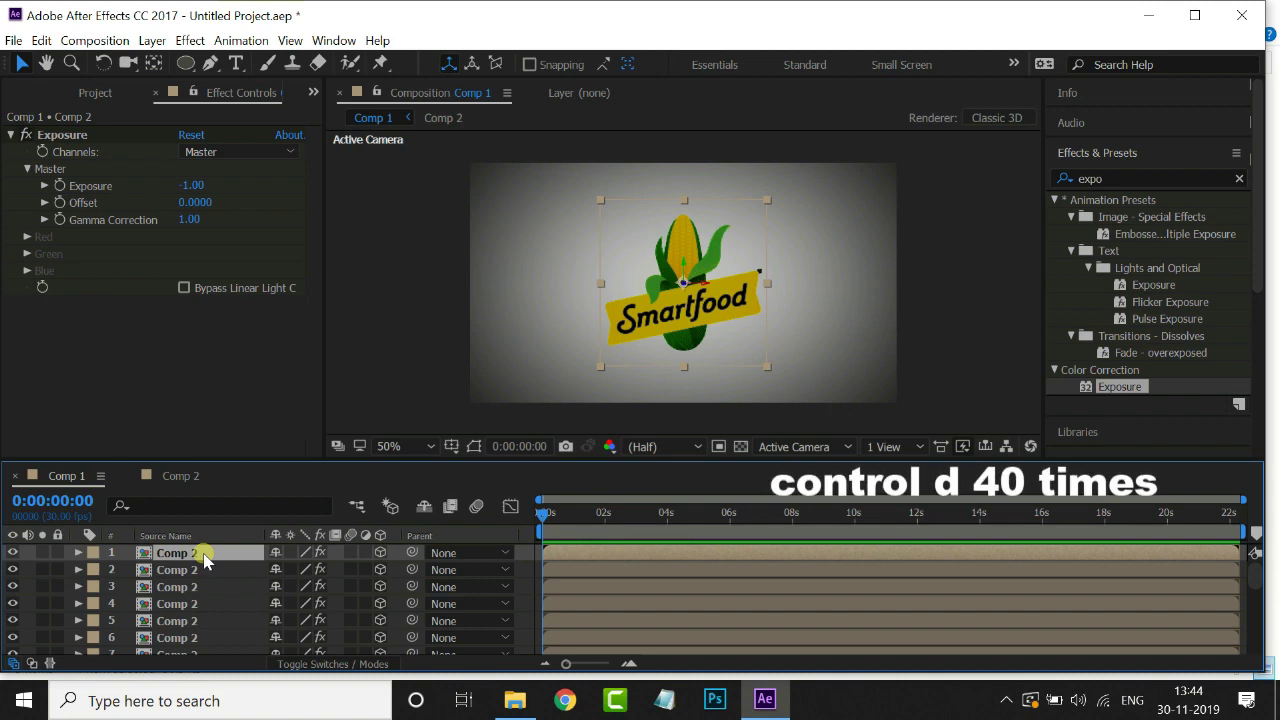
pyautogui.hotkey('ctrl', 'd')
pyautogui.hotkey('ctrl', 'd')
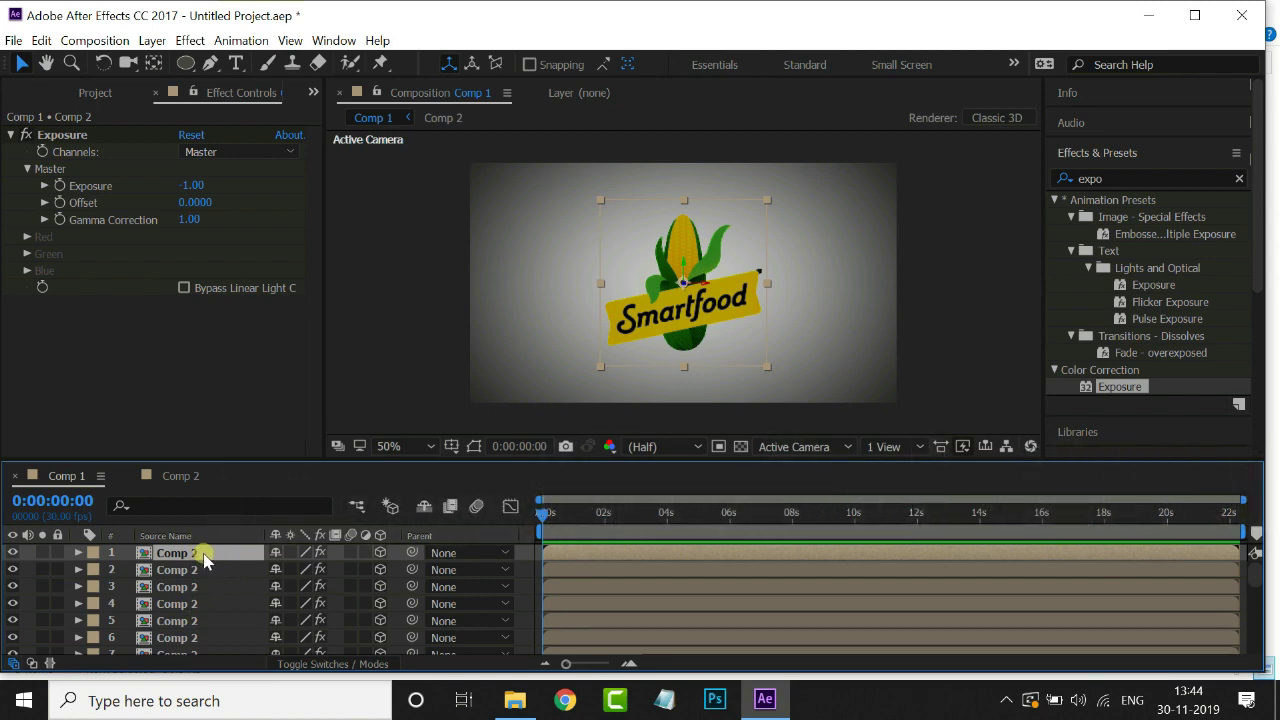
pyautogui.click(82, 137)
pyautogui.press('Delete')
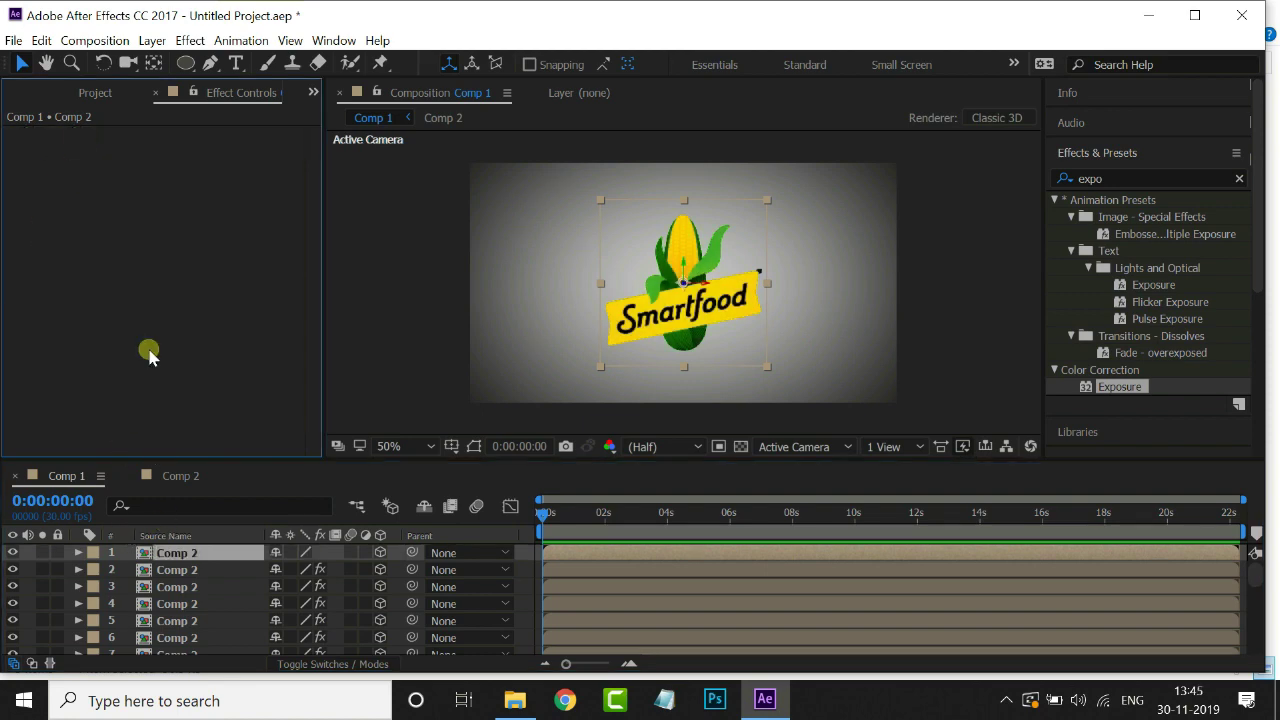
# Add a new Camera 1 to Comp 1 using the 15mm preset
pyautogui.click(152, 40)
pyautogui.moveTo(167, 61)
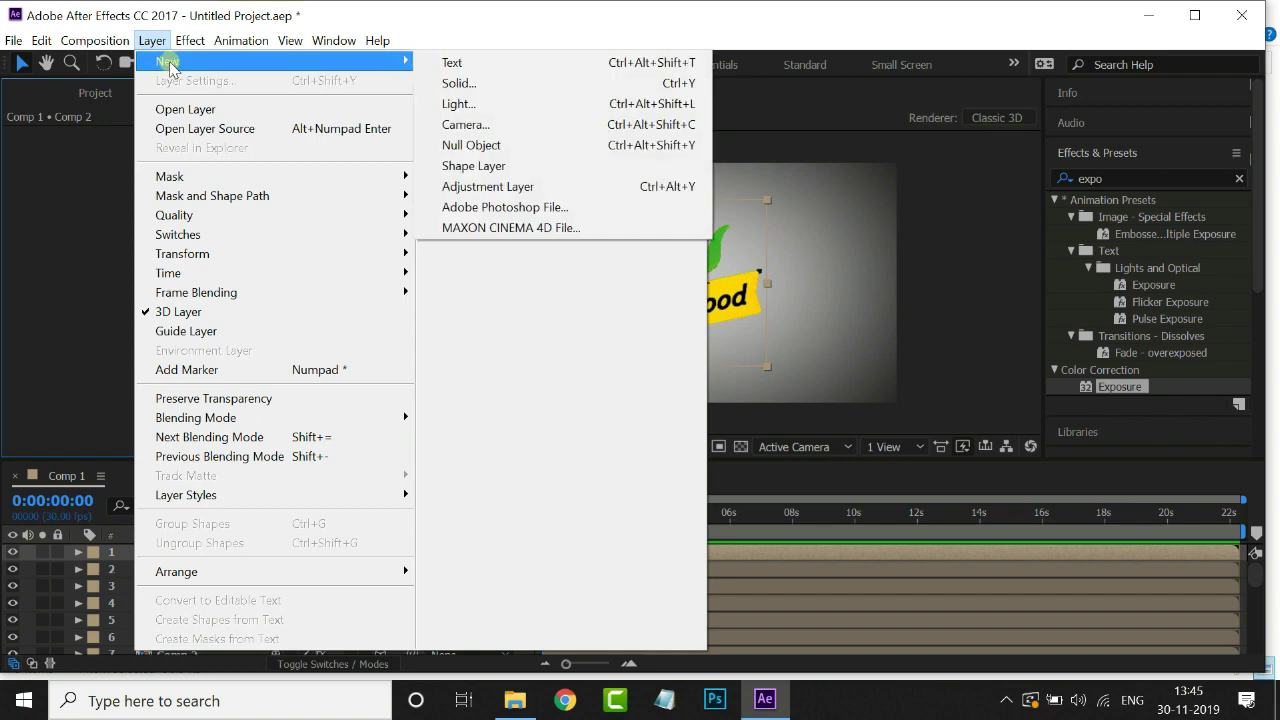
pyautogui.click(508, 126)
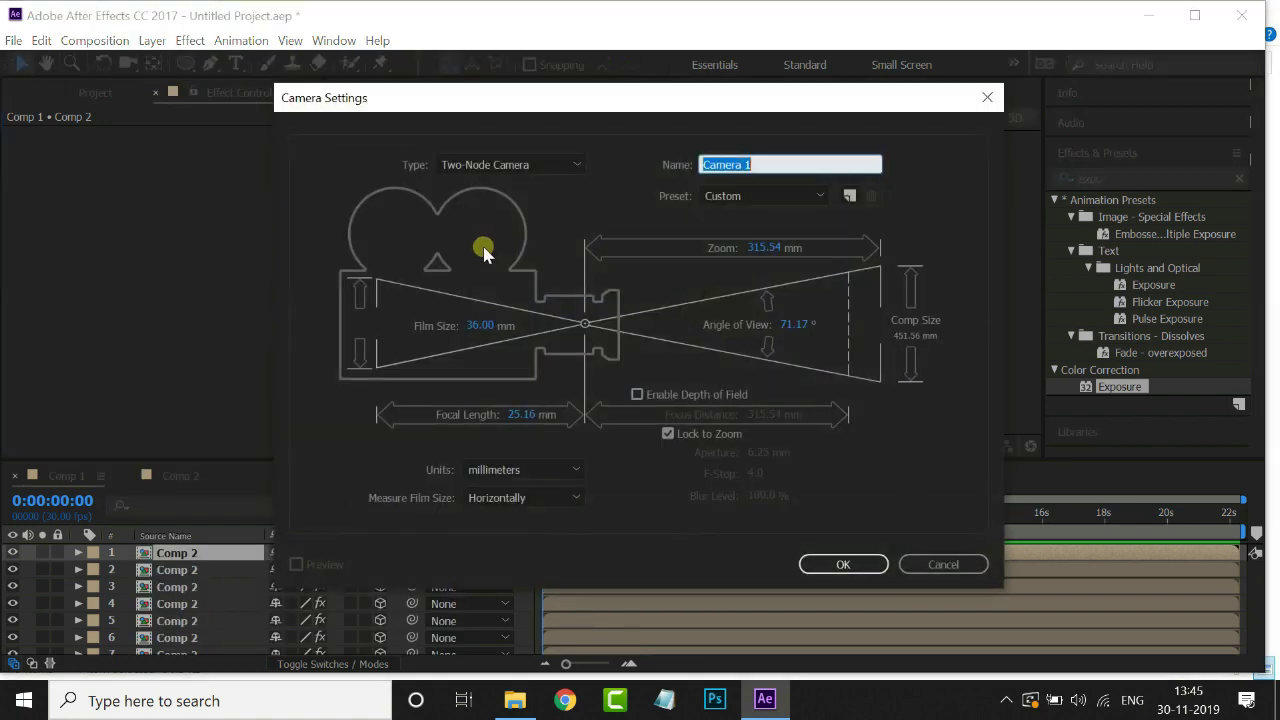
pyautogui.click(789, 198)
pyautogui.click(758, 245)
pyautogui.click(826, 564)
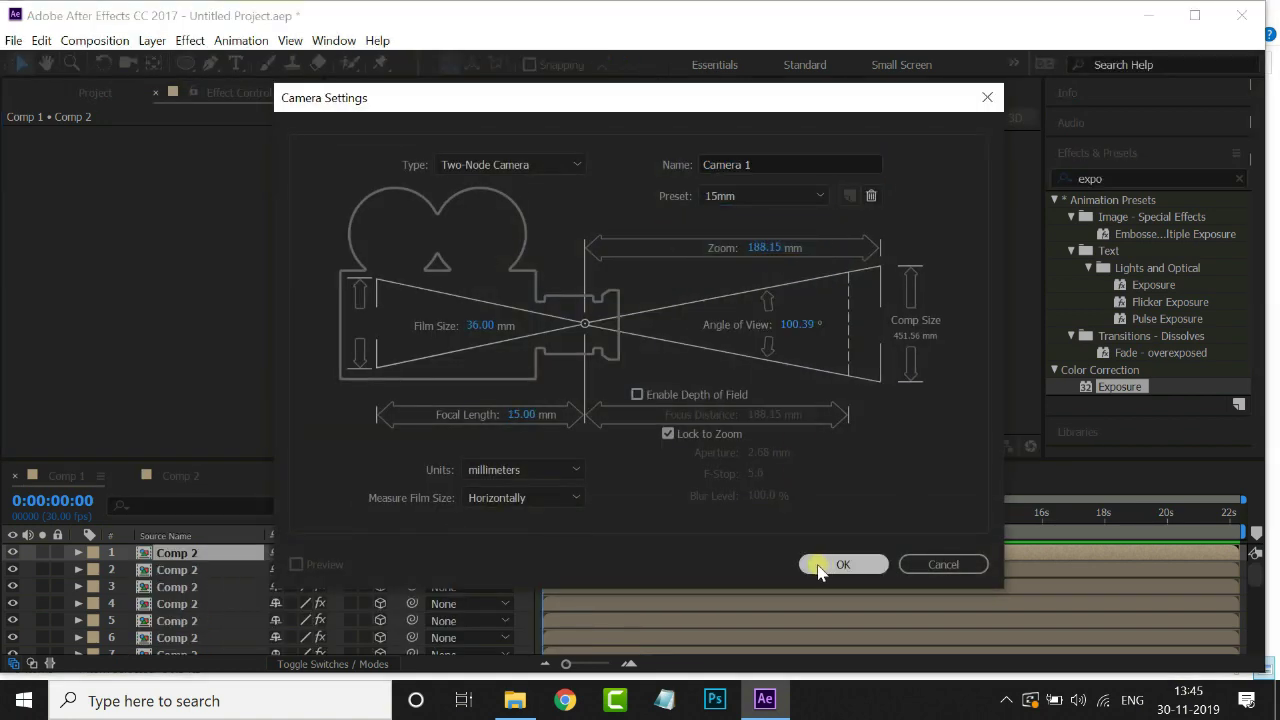
# Orbit Camera 1 to view the side of the stacked logo, then return to the Selection tool
pyautogui.click(127, 63)
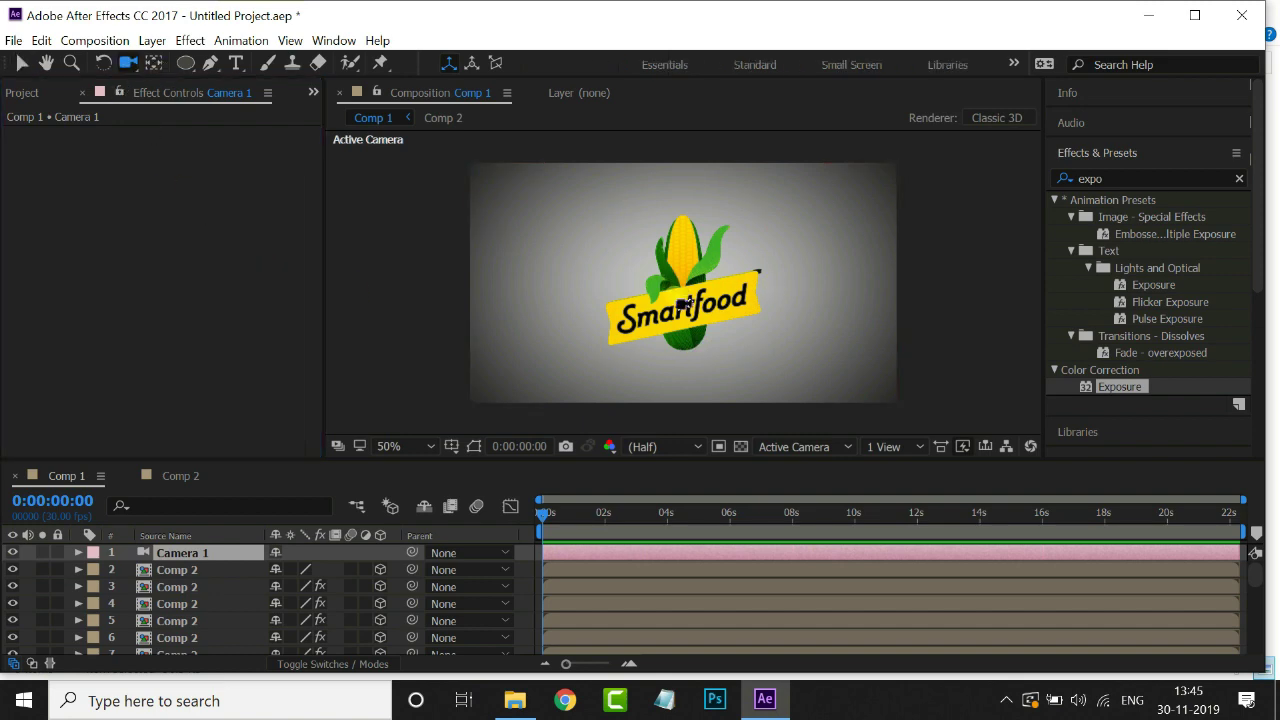
pyautogui.moveTo(719, 267); pyautogui.dragTo(662, 308)
pyautogui.press('v')
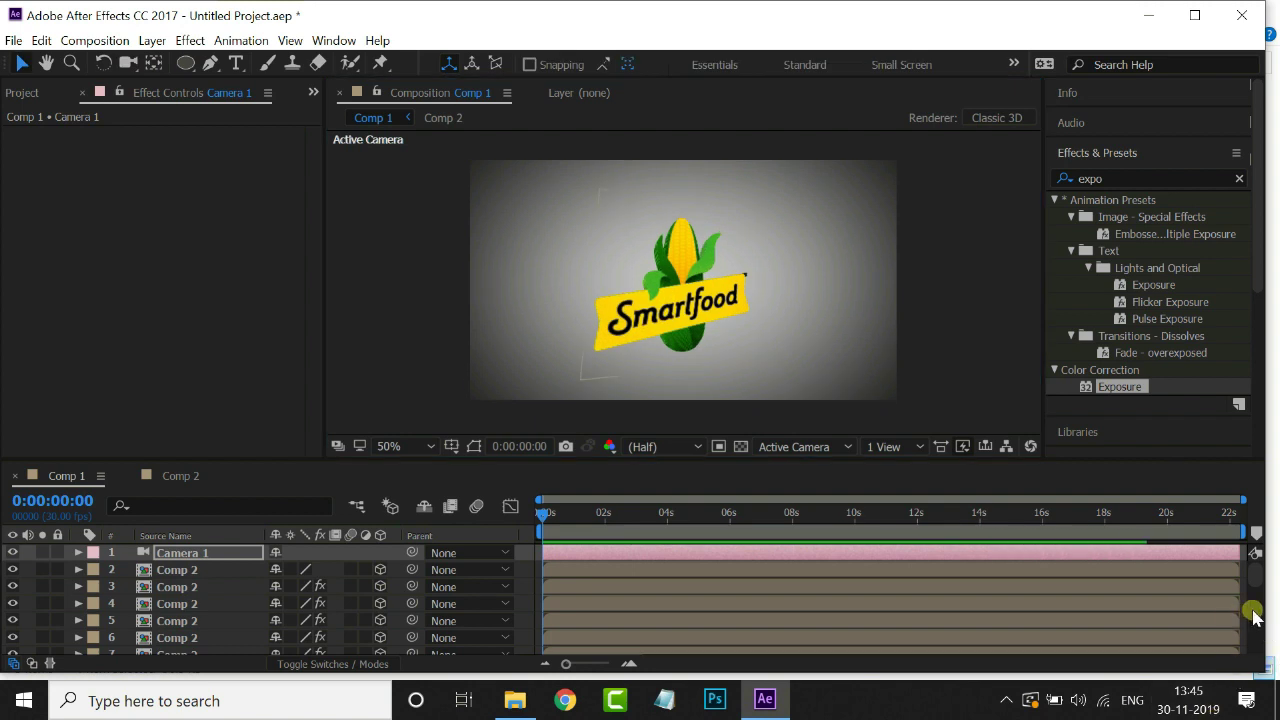
pyautogui.moveTo(1254, 575); pyautogui.dragTo(1253, 672)
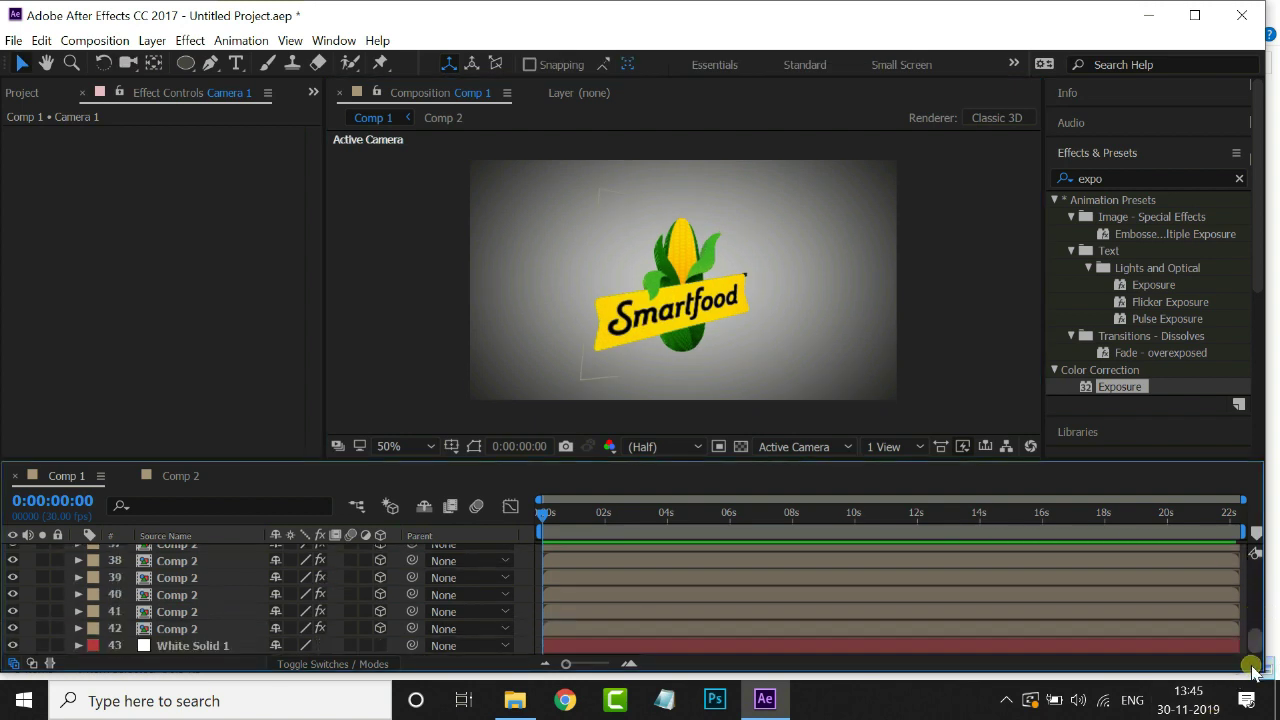
# Apply Drop Shadow to layer 42, the bottom Comp 2 copy, with Softness 60
pyautogui.click(176, 629)
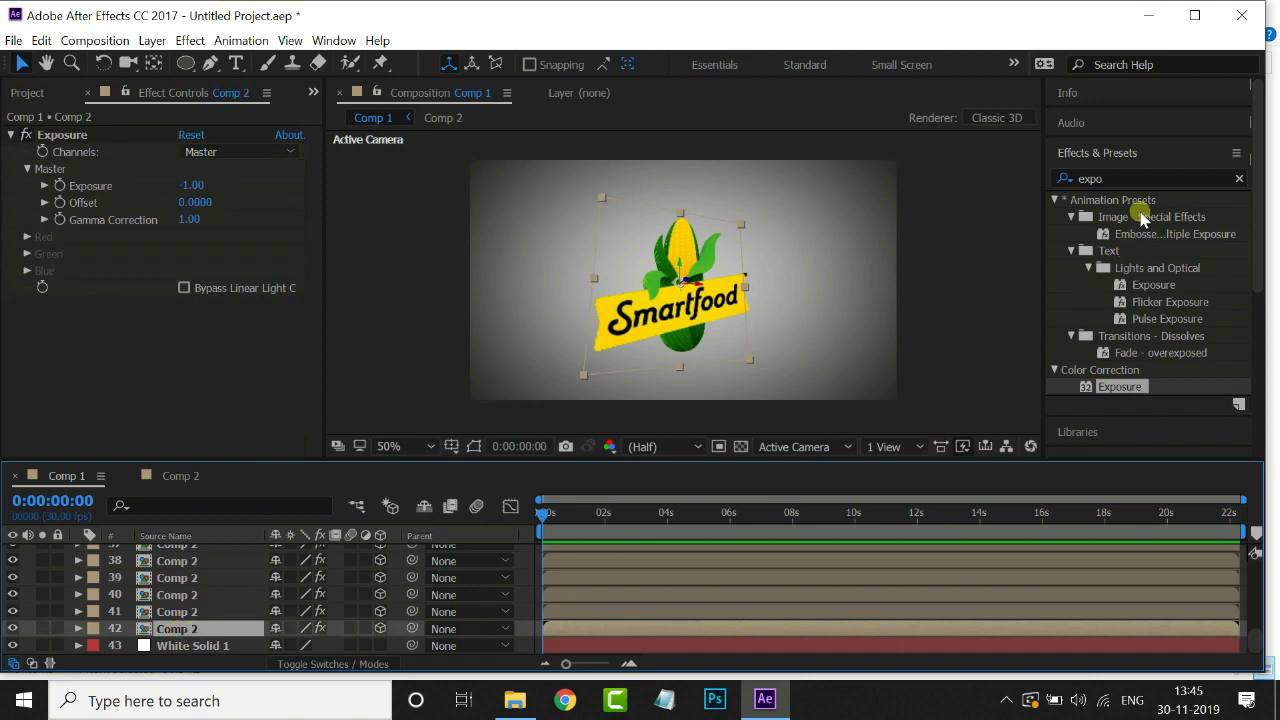
pyautogui.click(1062, 182)
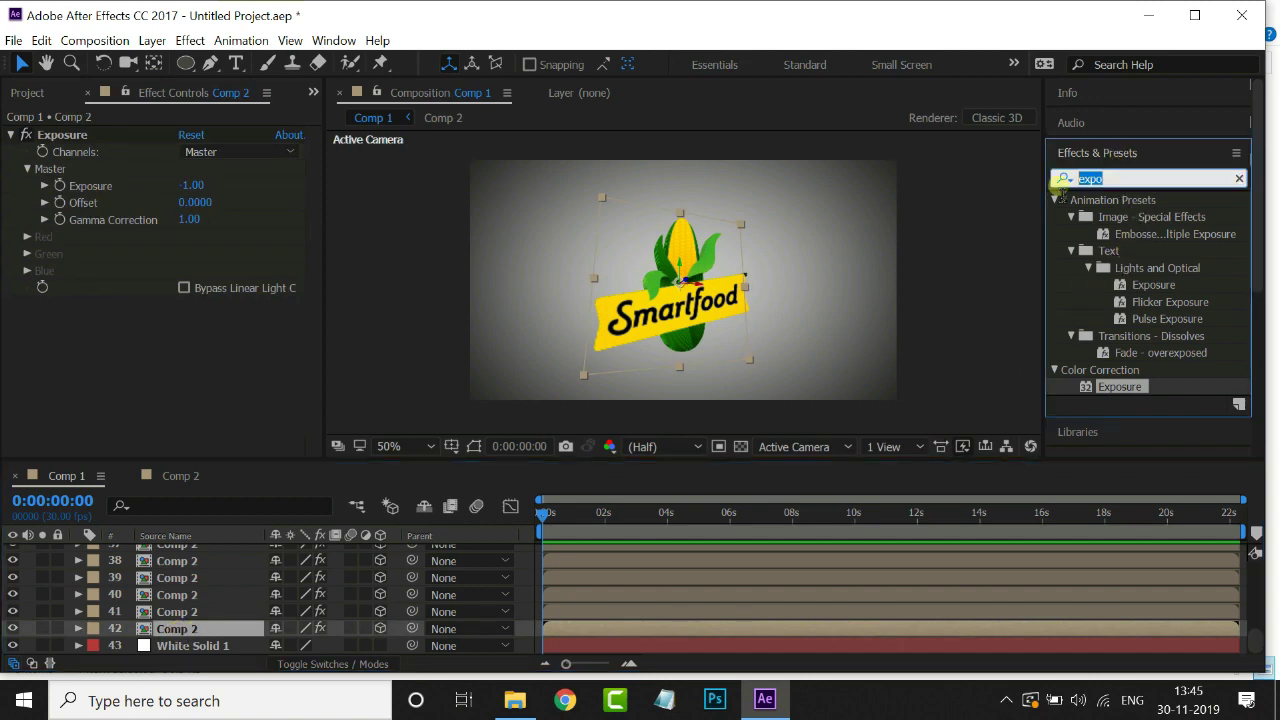
pyautogui.write('drop')
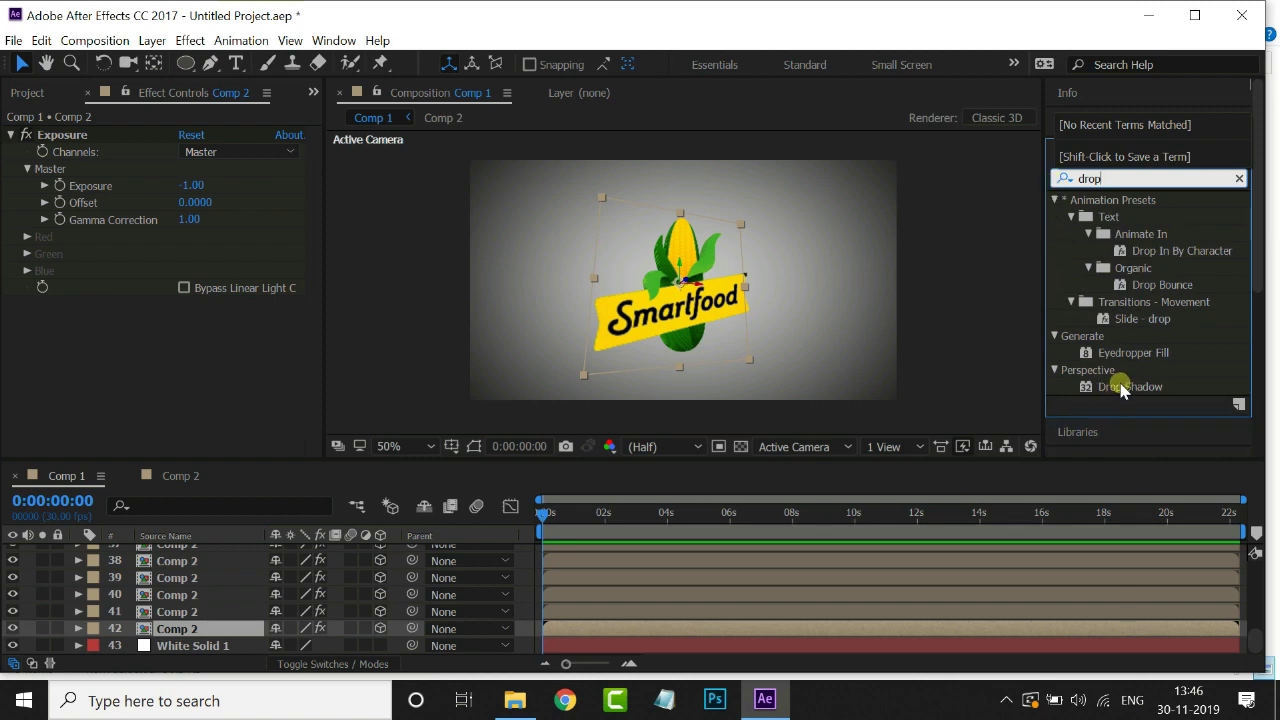
pyautogui.moveTo(1117, 390); pyautogui.dragTo(240, 627)
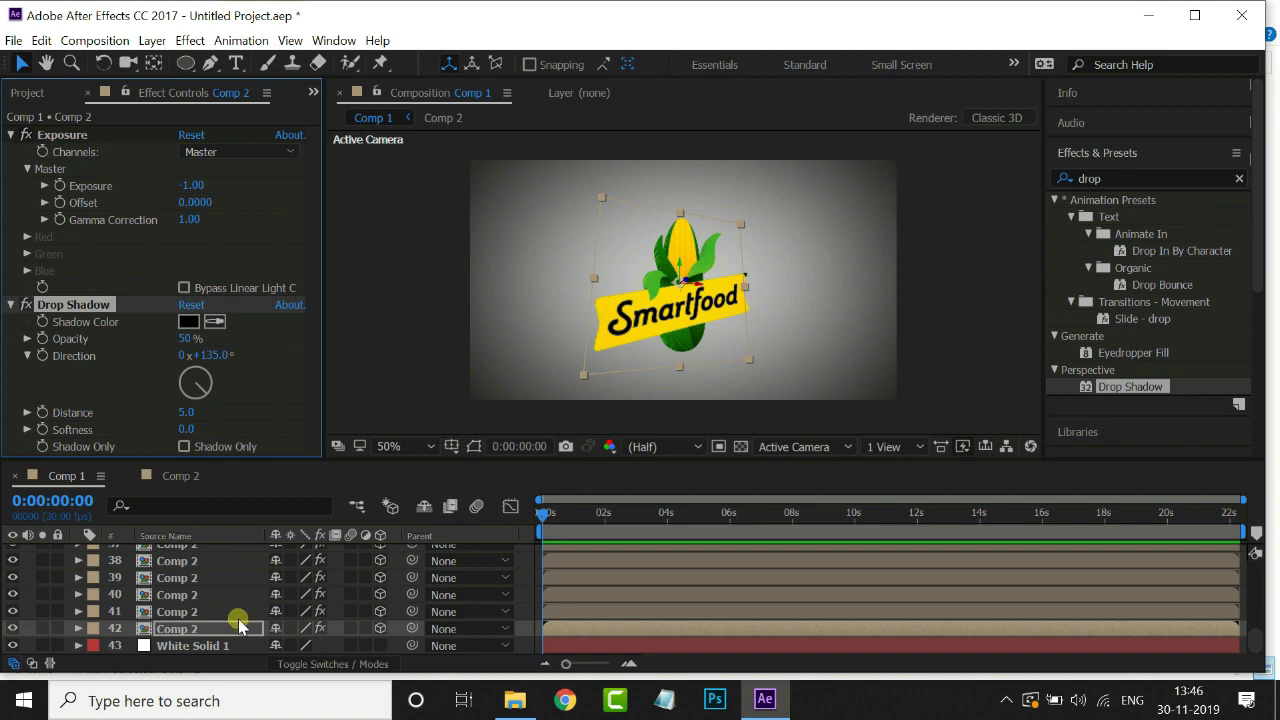
pyautogui.click(185, 429)
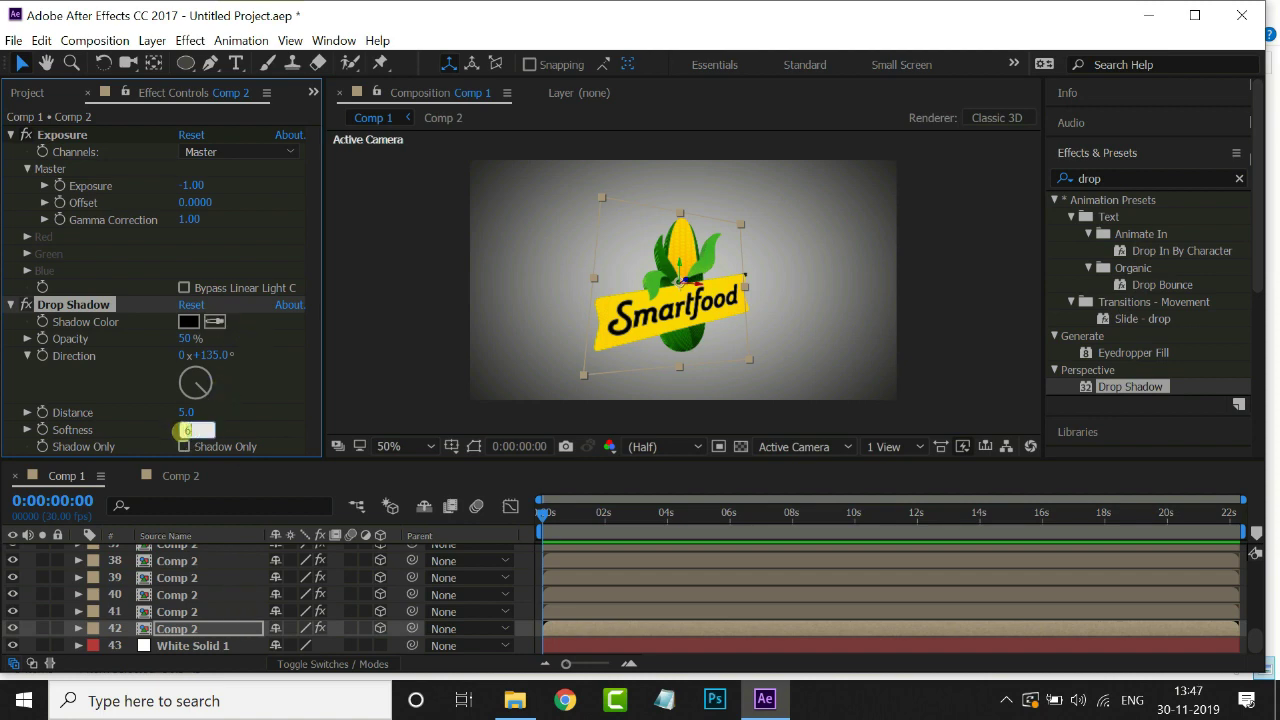
pyautogui.press('Return')
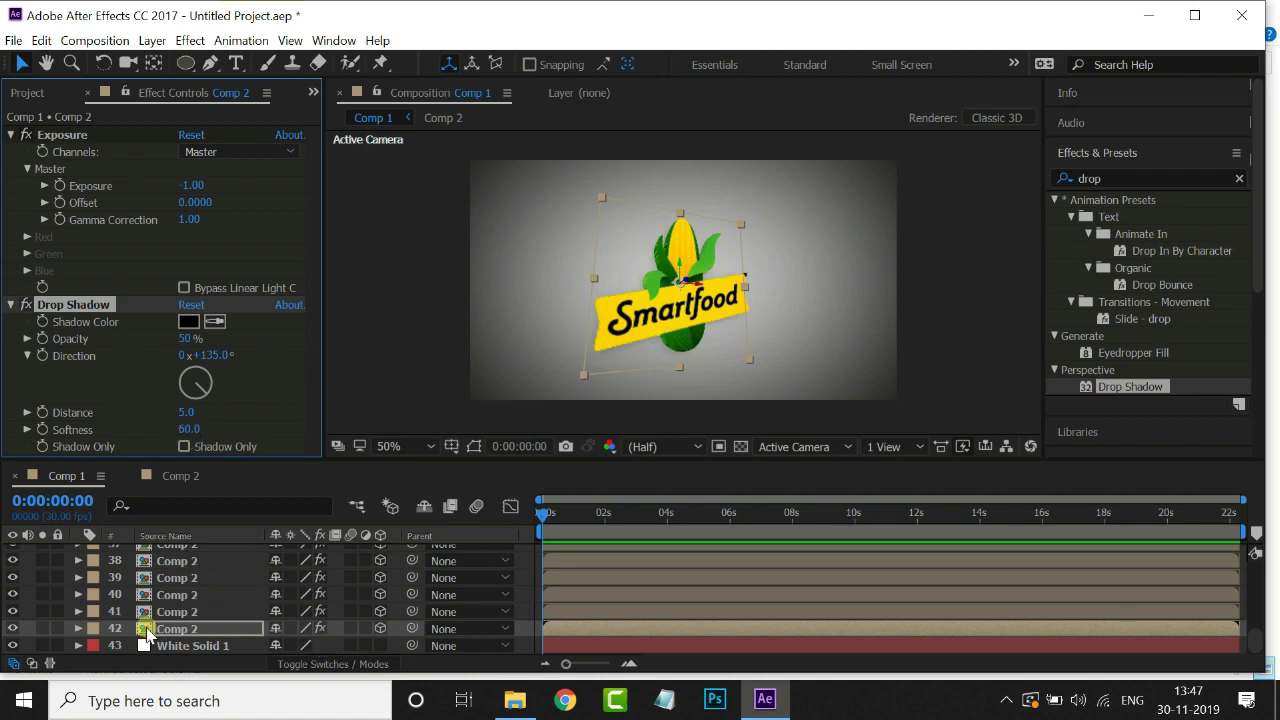
pyautogui.scroll(10, 200, 600)
# Reset Camera 1's Transform so it faces the logo straight-on
pyautogui.click(80, 552)
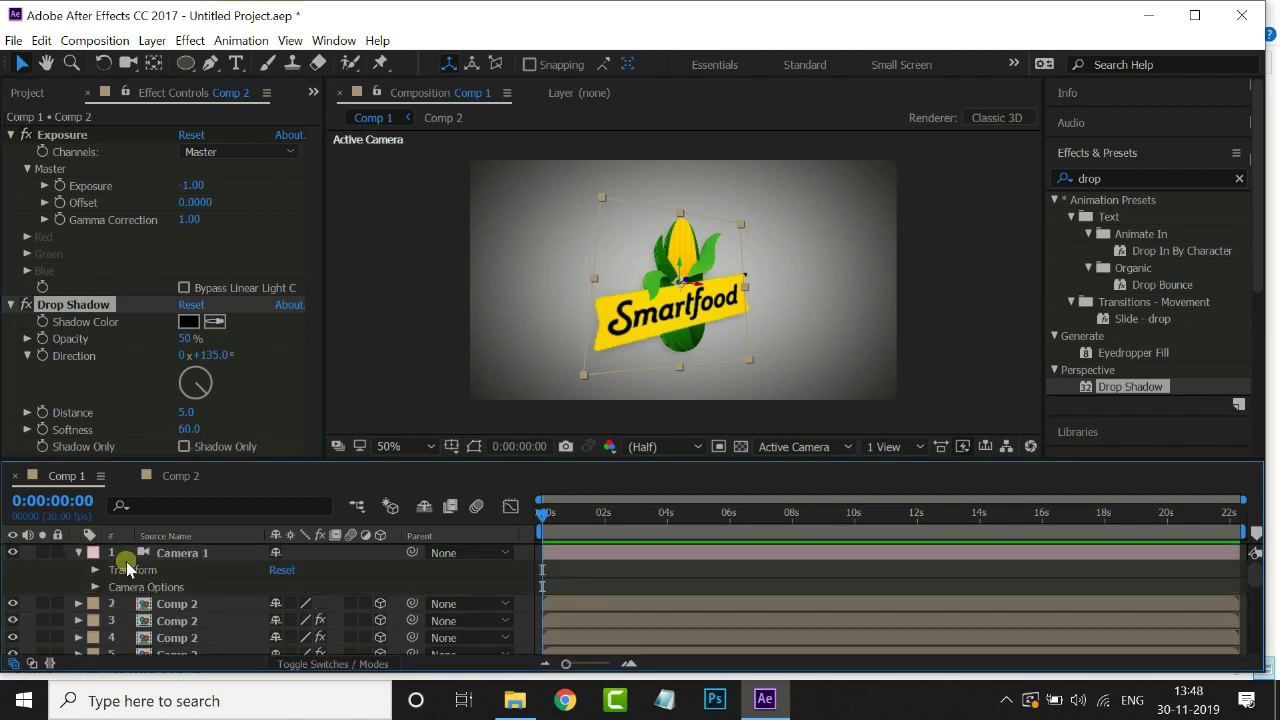
pyautogui.click(283, 572)
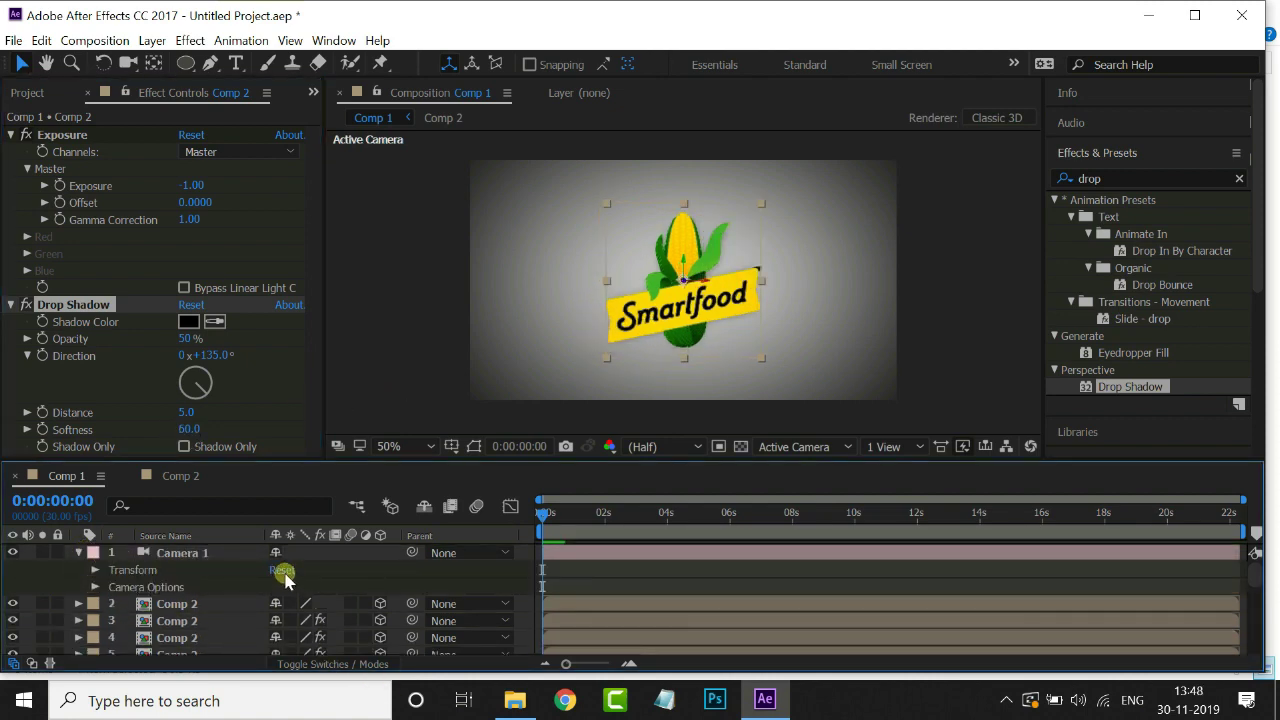
pyautogui.click(79, 552)
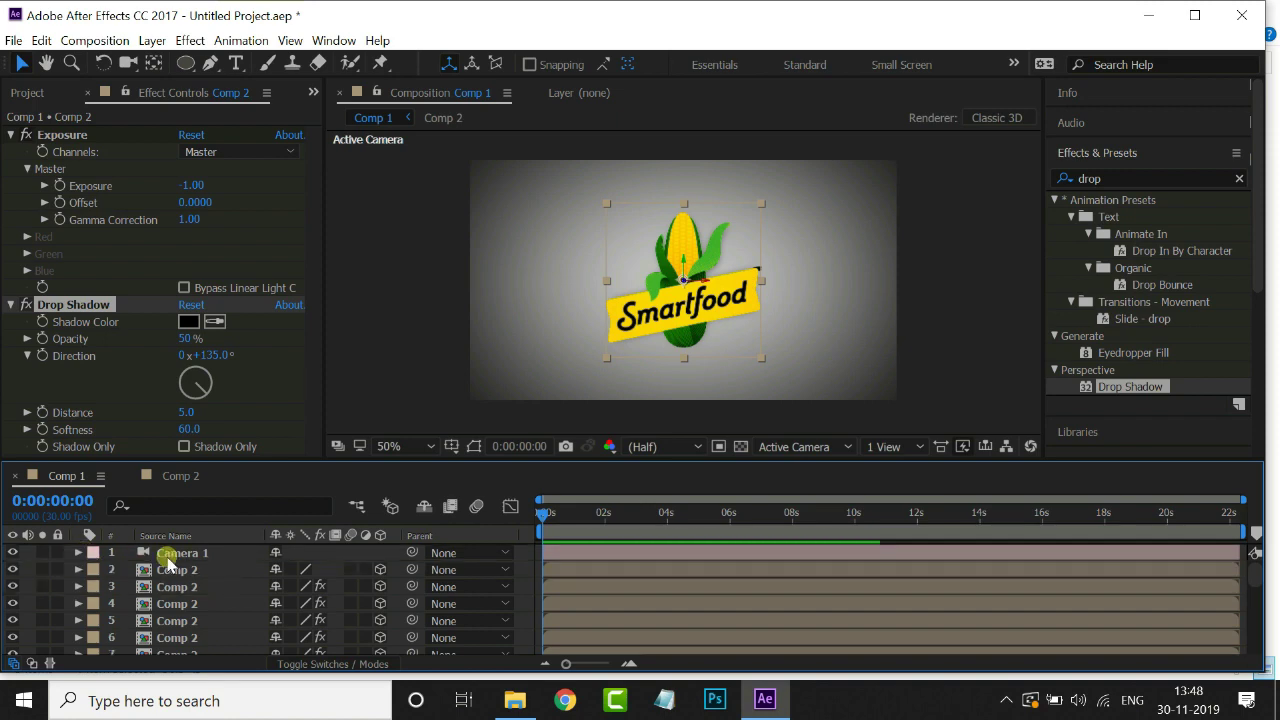
# Set a Camera 1 Position keyframe at 0:00:04:28 holding 640.0, 360.0, -533.3
pyautogui.click(172, 555)
pyautogui.press('p')
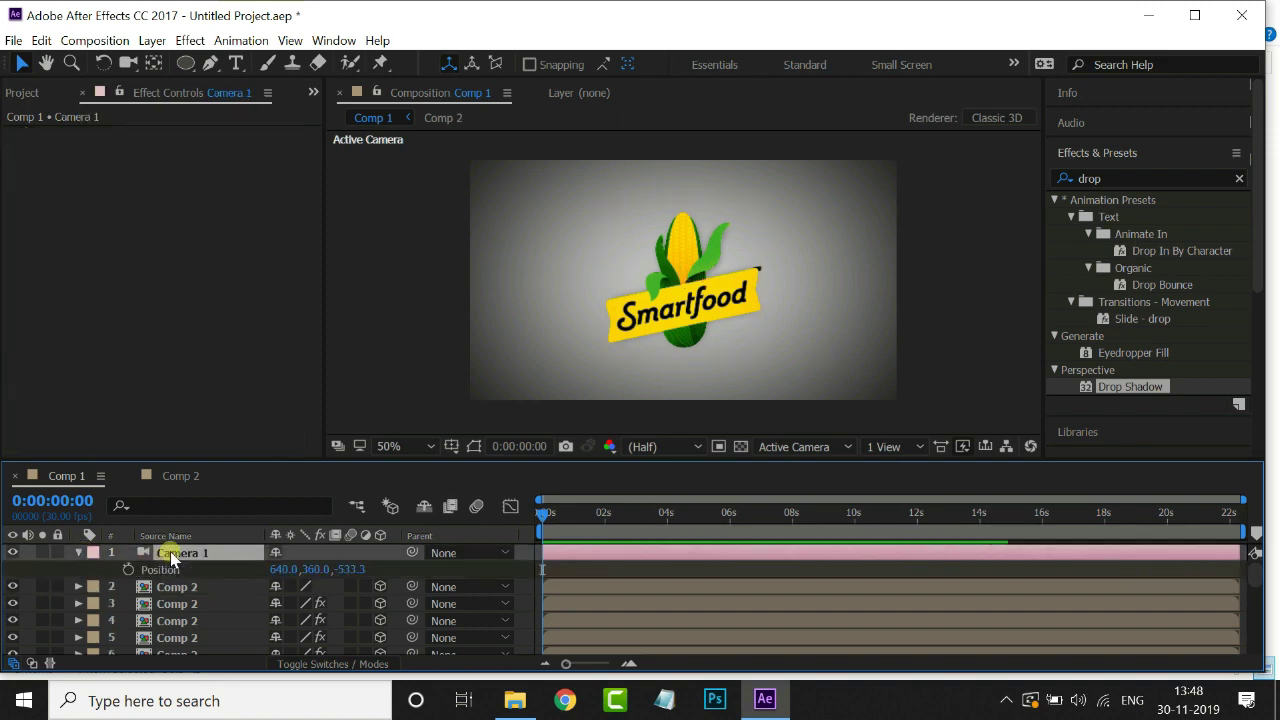
pyautogui.moveTo(563, 529); pyautogui.dragTo(700, 530)
pyautogui.moveTo(700, 530); pyautogui.dragTo(696, 525)
pyautogui.click(293, 566)
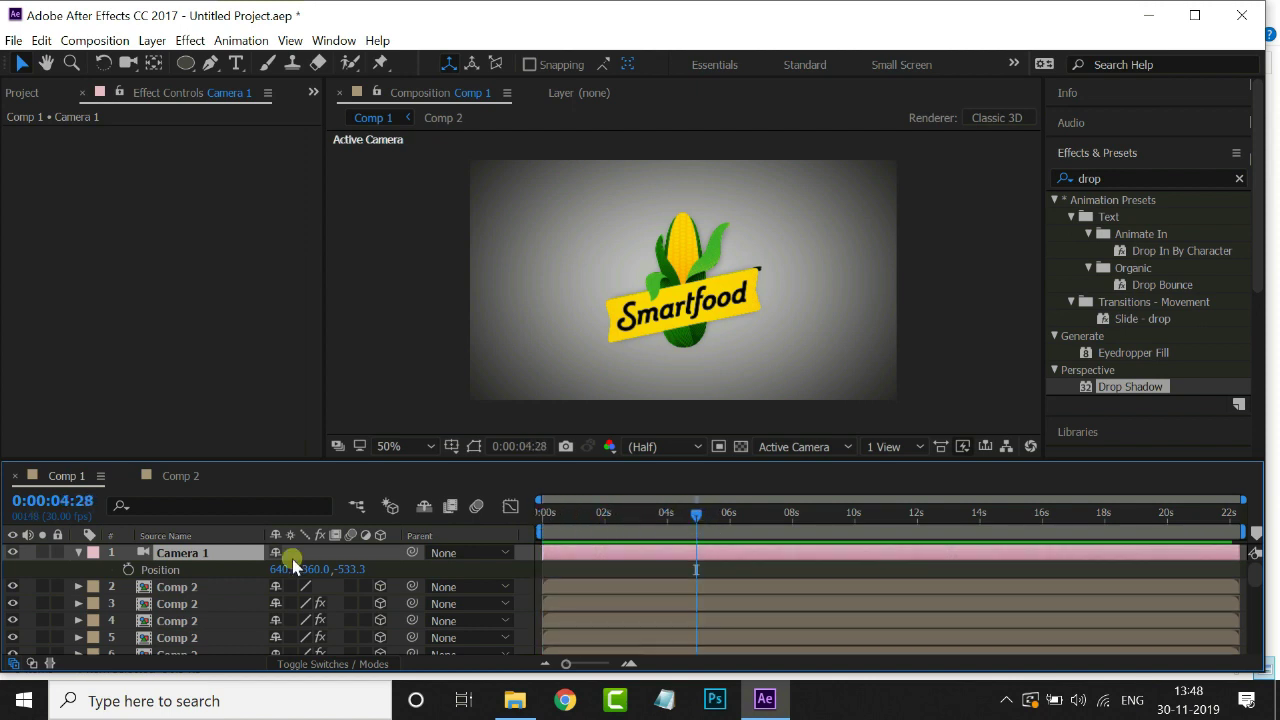
pyautogui.click(128, 570)
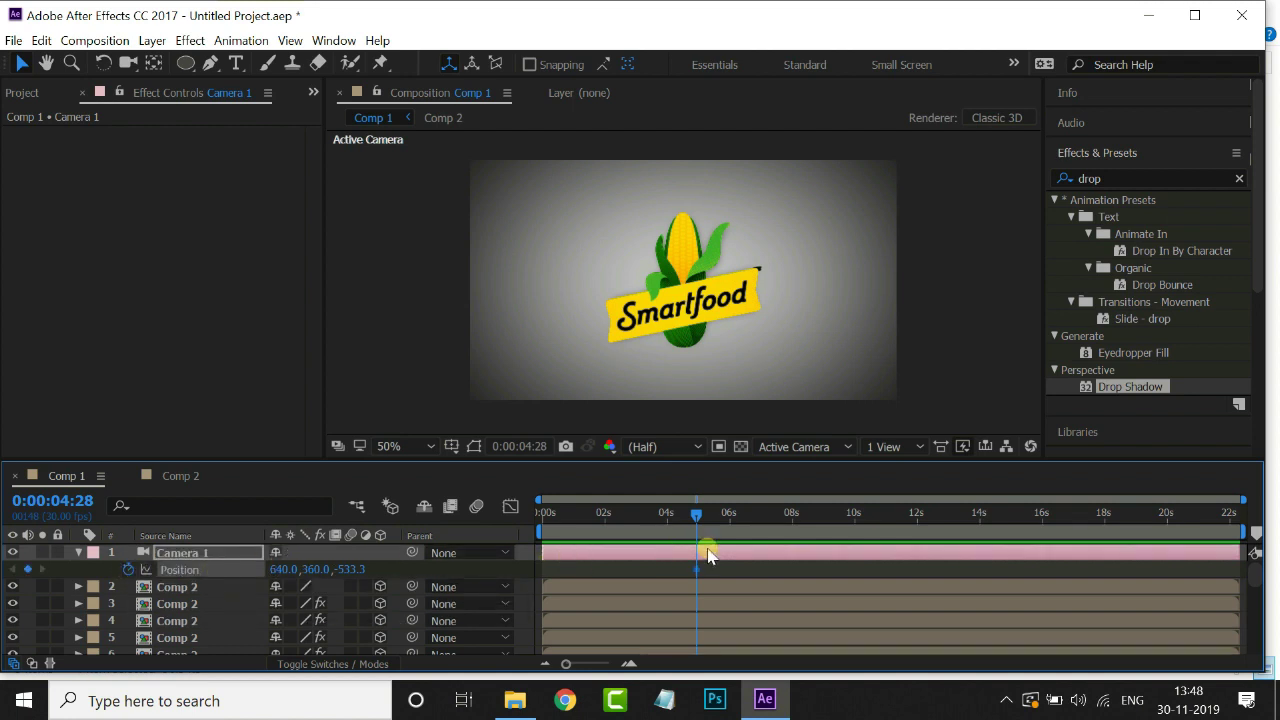
pyautogui.moveTo(698, 522); pyautogui.dragTo(517, 520)
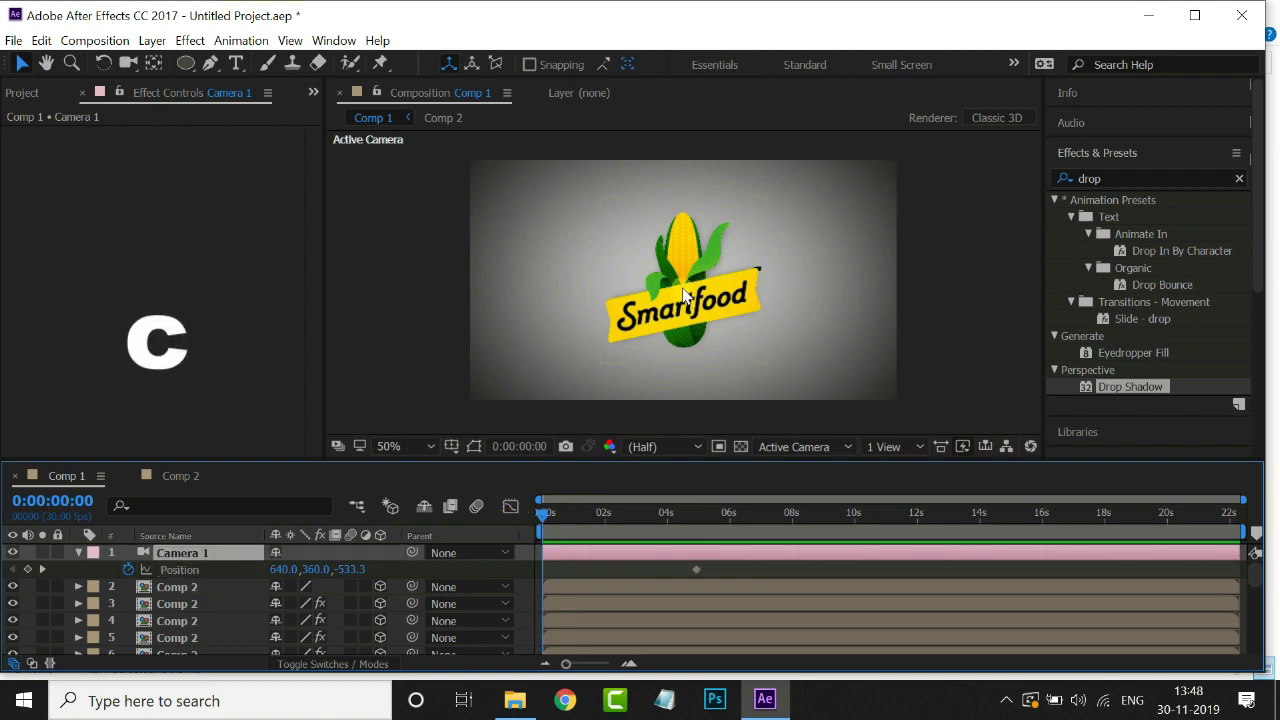
# Orbit Camera 1 at frame 0 to a tilted start keyframe, retime the keyframes, and preview
pyautogui.press('c')
pyautogui.moveTo(685, 295); pyautogui.dragTo(736, 214)
pyautogui.moveTo(728, 566); pyautogui.dragTo(491, 587)
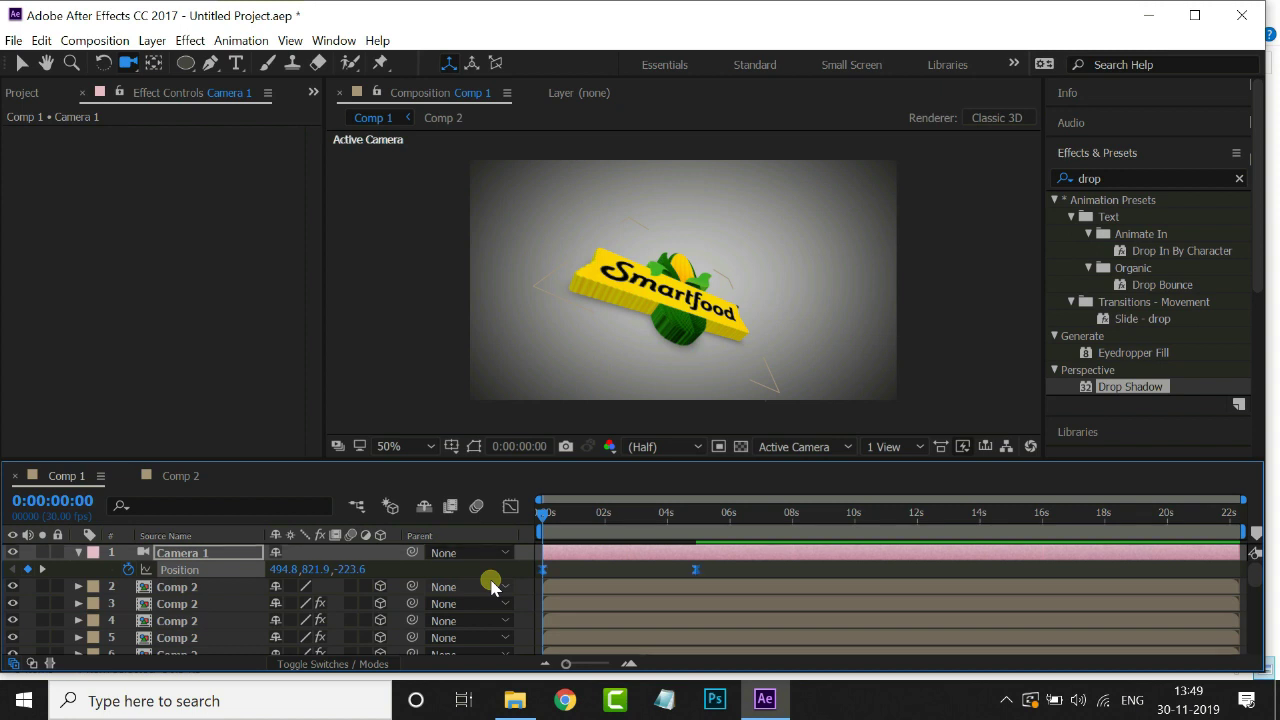
pyautogui.click(497, 553)
pyautogui.click(860, 290)
pyautogui.press('space')
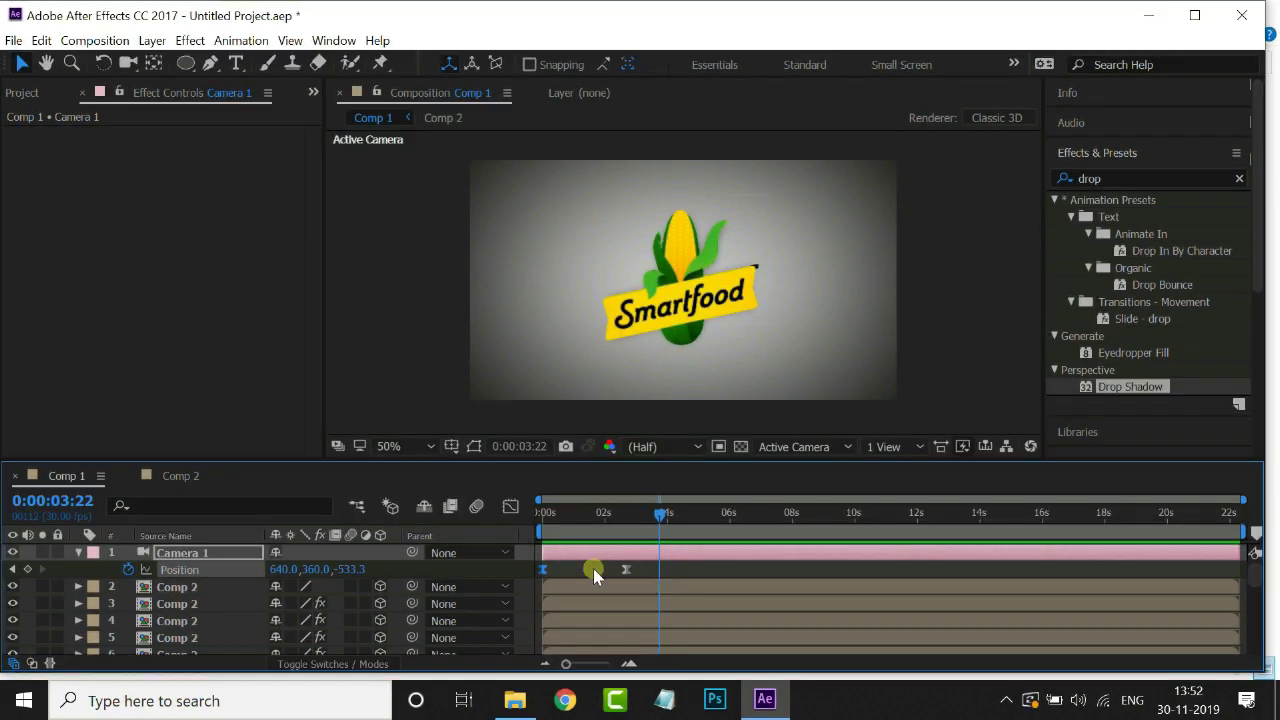
# Import Oikya.png from the LOGOS folder and place it as layer 1 of Comp 2
pyautogui.click(182, 477)
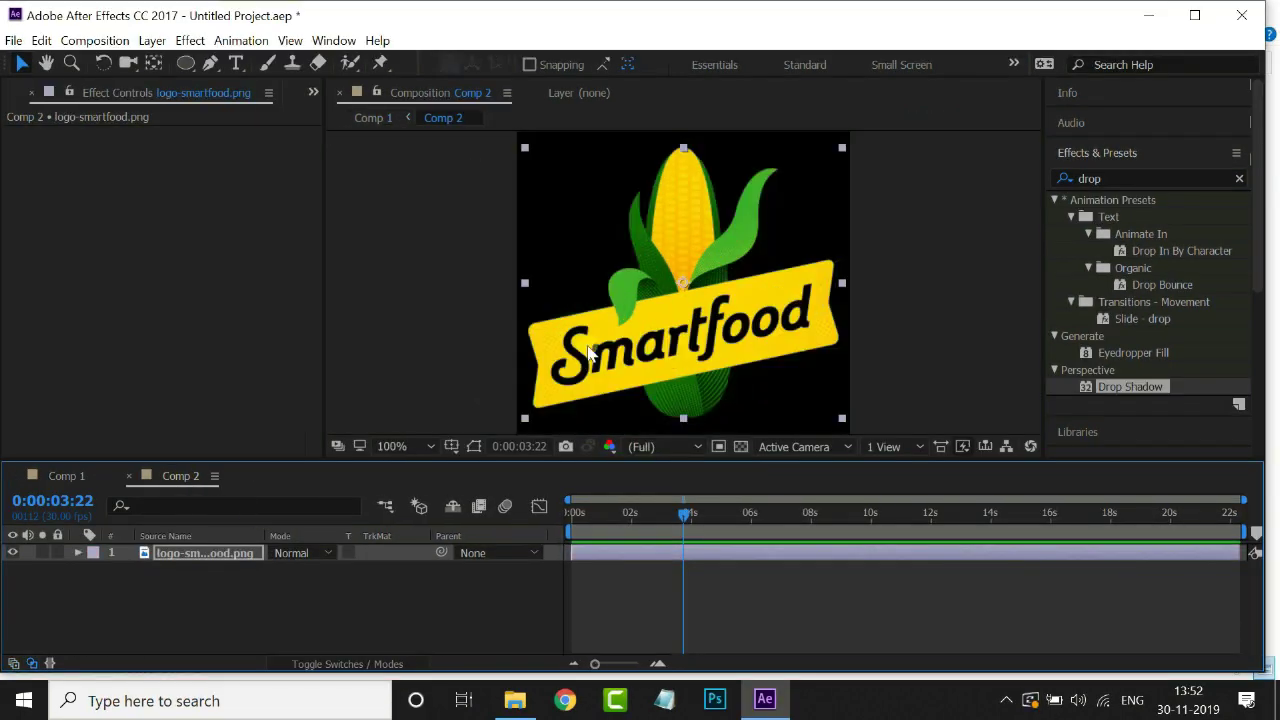
pyautogui.click(513, 699)
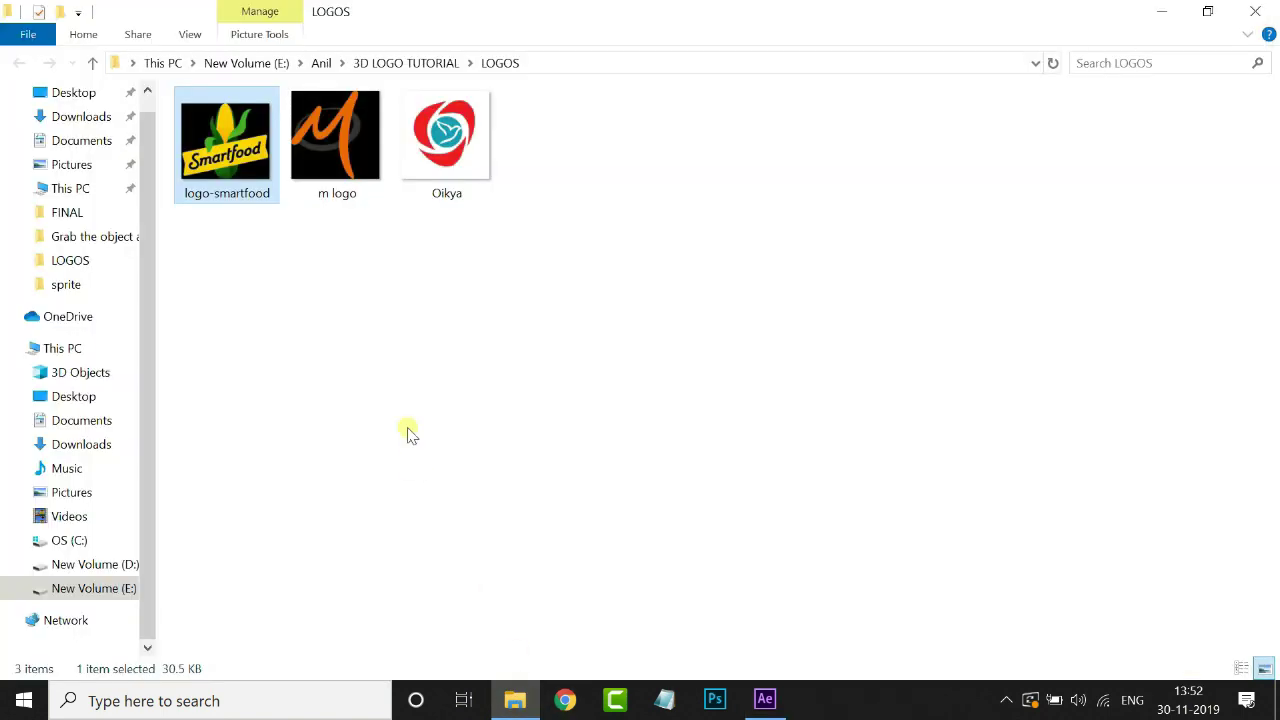
pyautogui.moveTo(460, 203); pyautogui.dragTo(217, 416)
pyautogui.moveTo(116, 333); pyautogui.dragTo(177, 553)
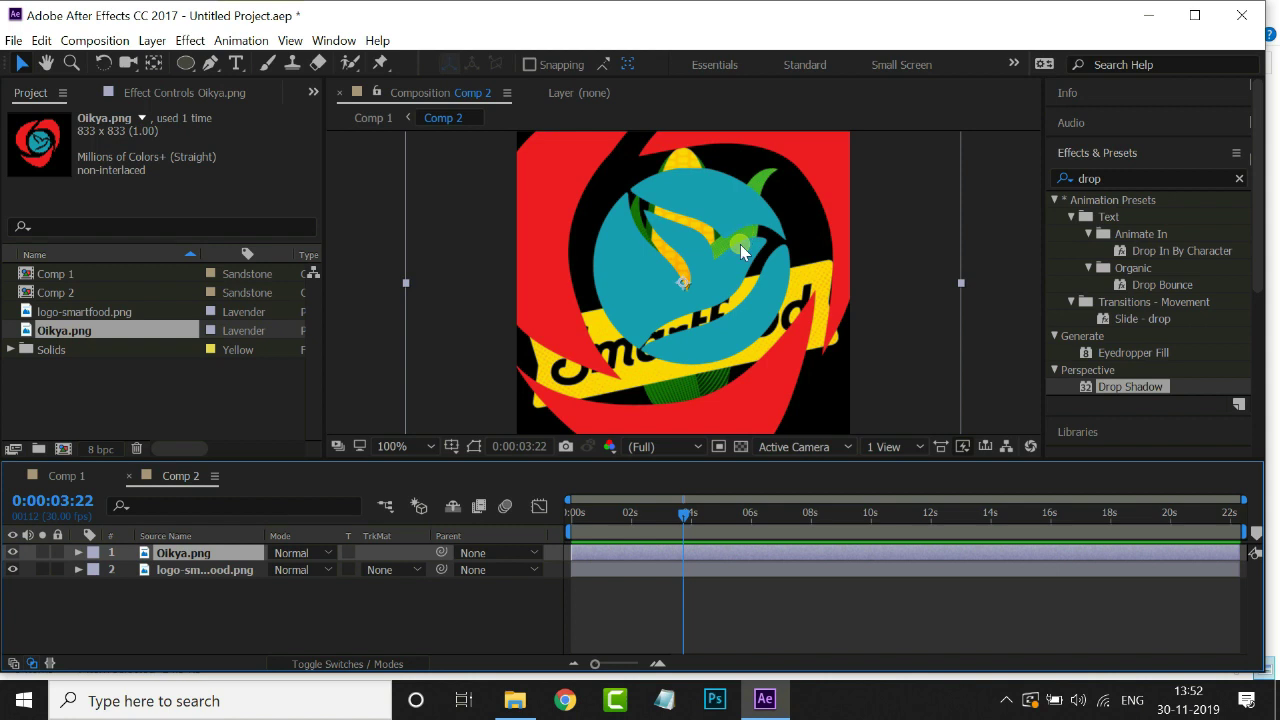
# Scale Oikya.png to fit Comp 2, hide logo-smartfood.png, and view the result in Comp 1
pyautogui.press(',')
pyautogui.press(',')
pyautogui.press(',')
pyautogui.press(',')
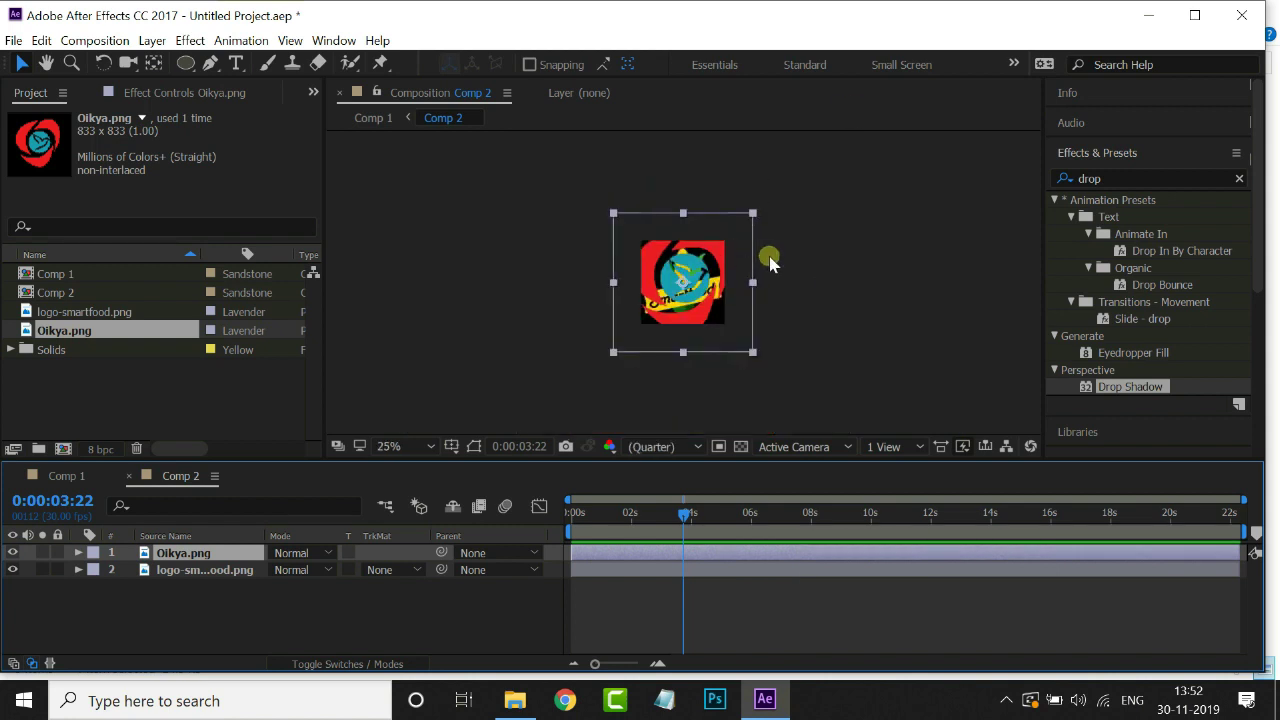
pyautogui.moveTo(752, 214); pyautogui.dragTo(729, 246)
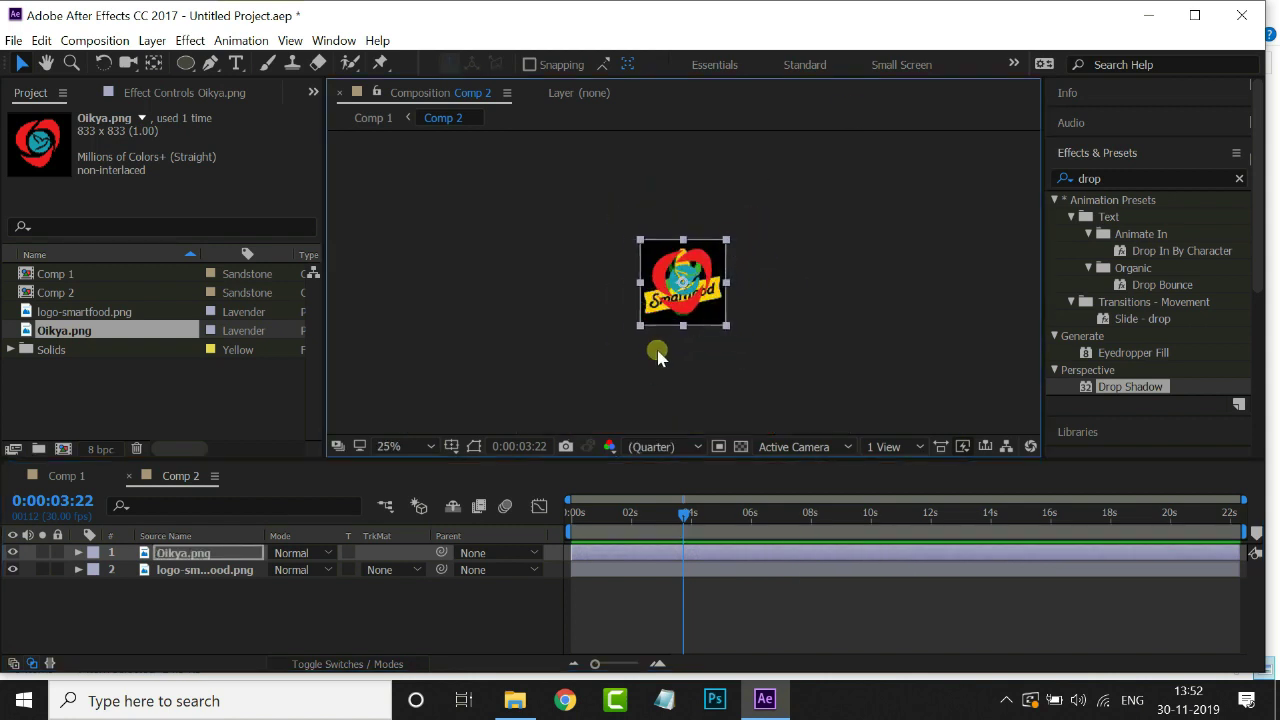
pyautogui.press('.')
pyautogui.press('.')
pyautogui.press('.')
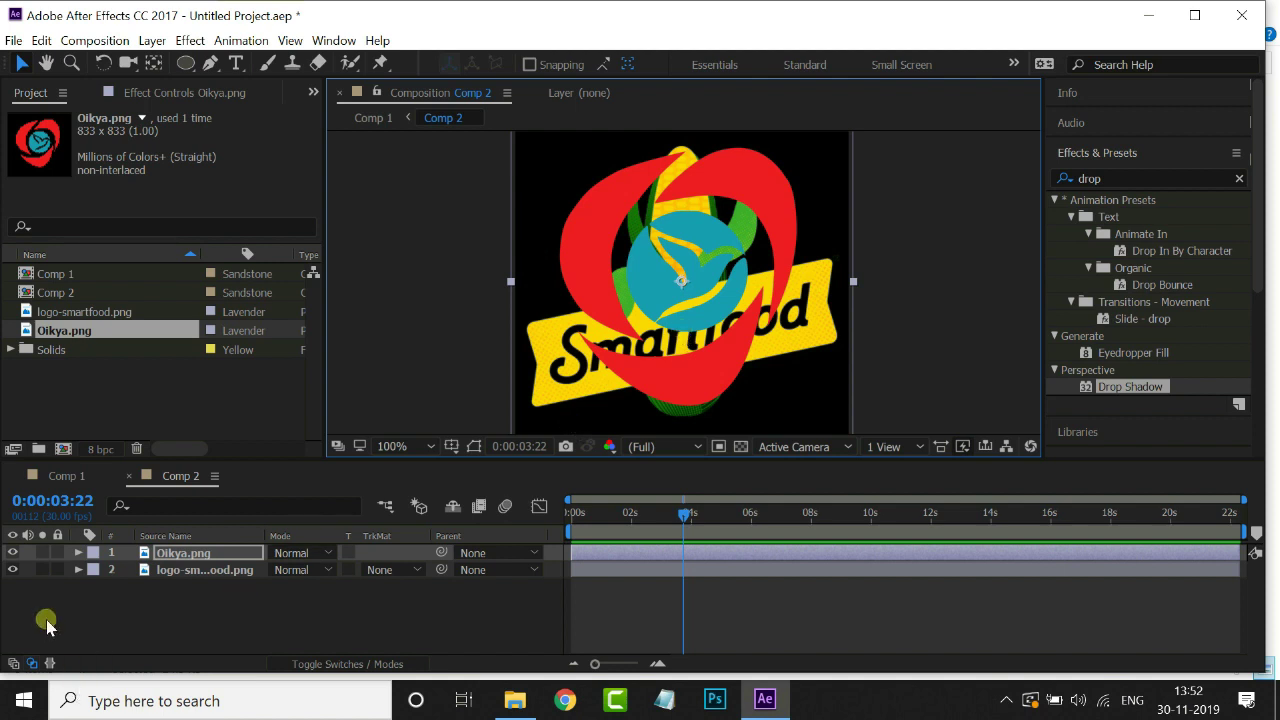
pyautogui.click(13, 571)
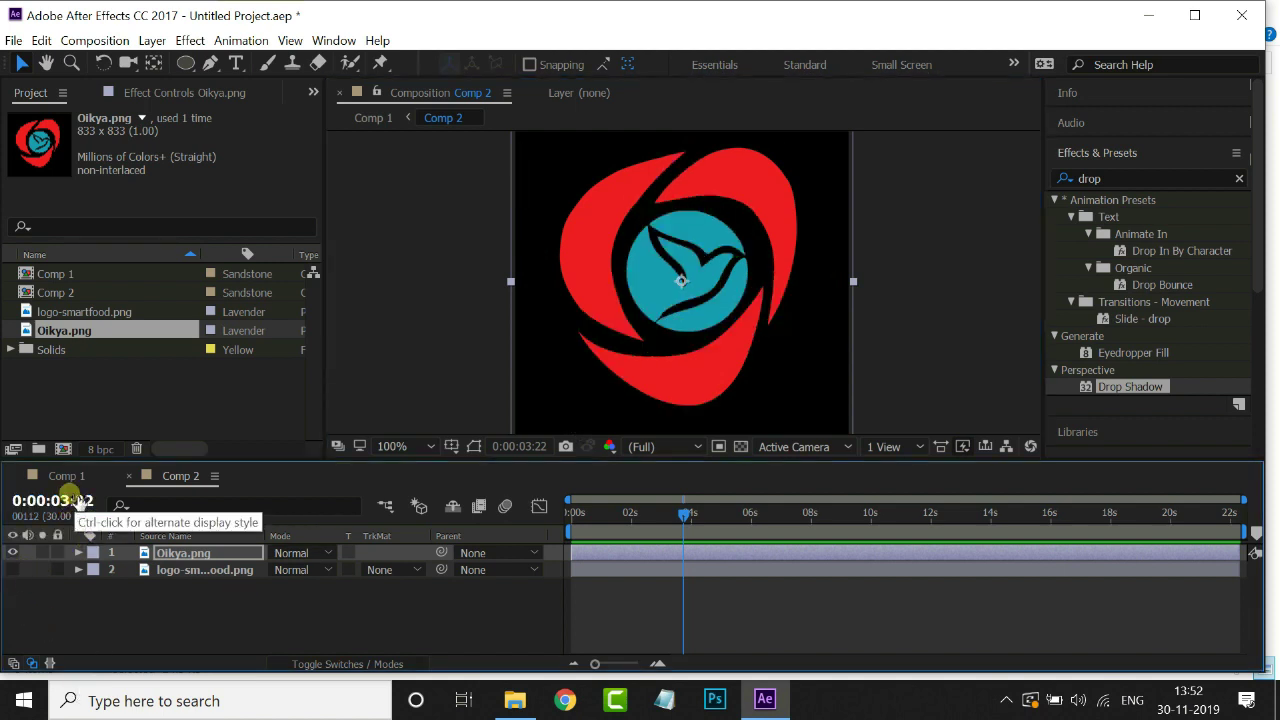
pyautogui.click(68, 477)
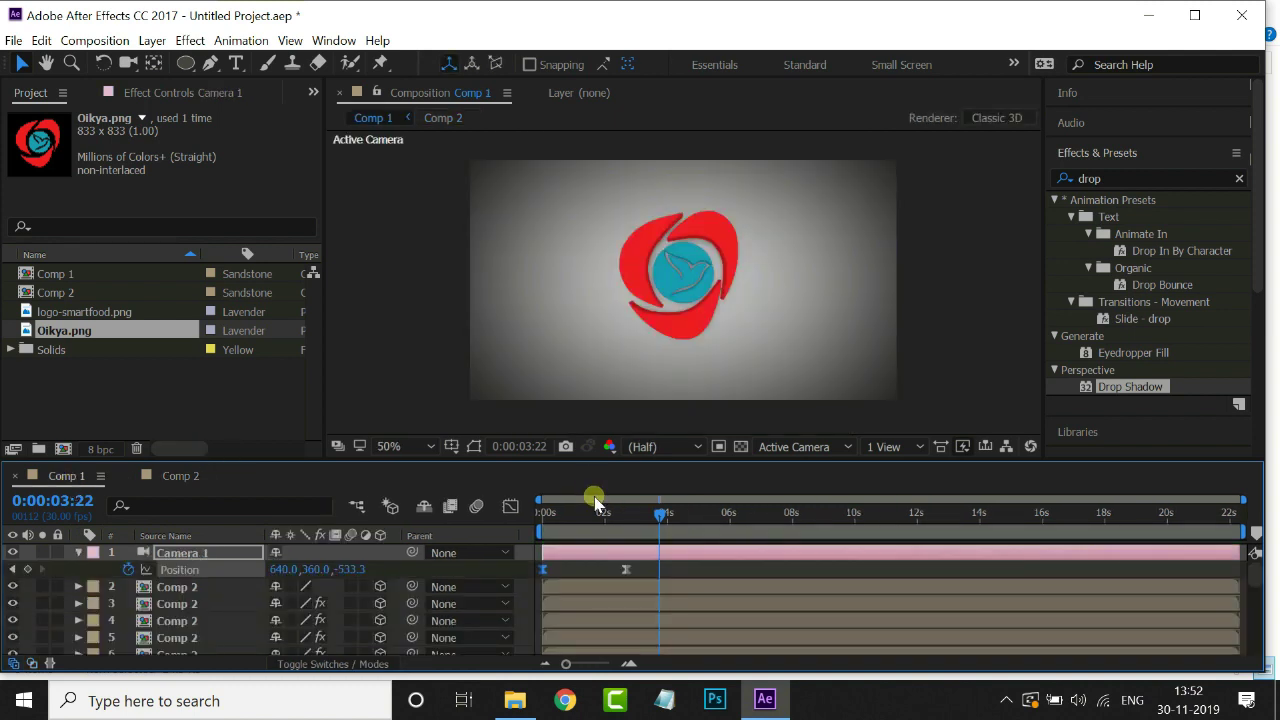
pyautogui.moveTo(660, 525); pyautogui.dragTo(500, 551)
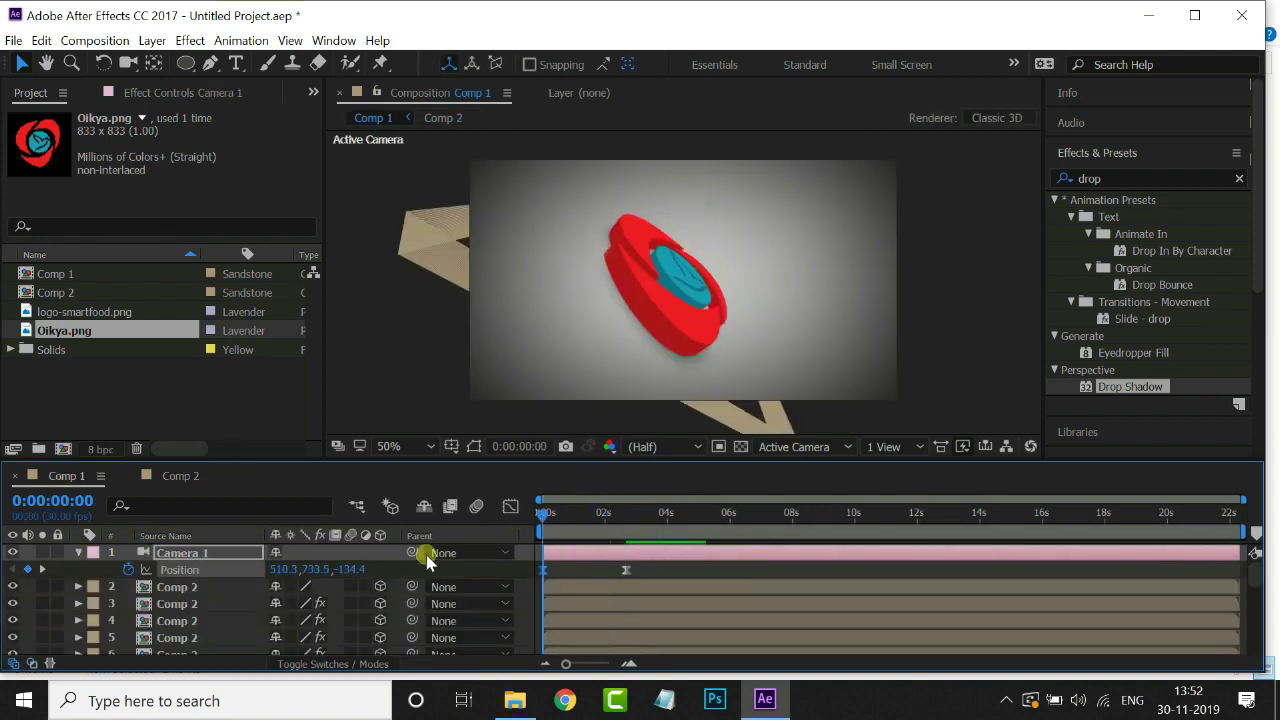
pyautogui.click(797, 316)
pyautogui.scroll(2, 800, 316)
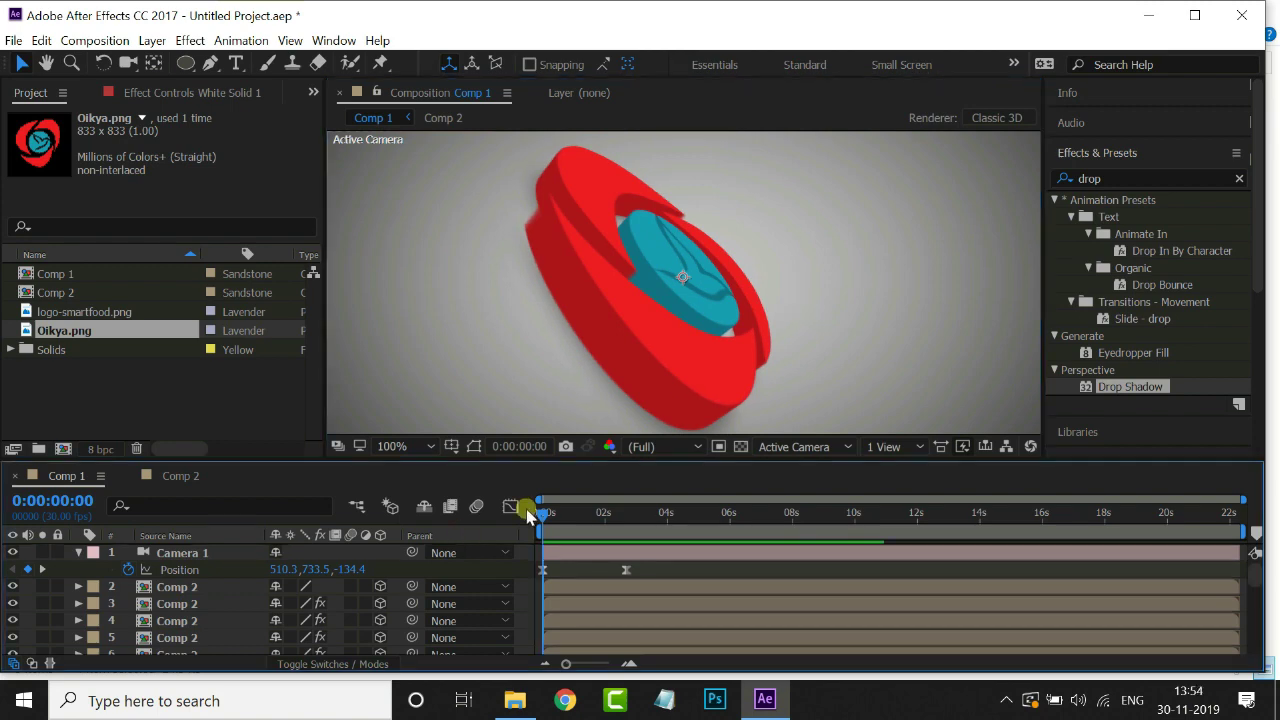
pyautogui.press('space')
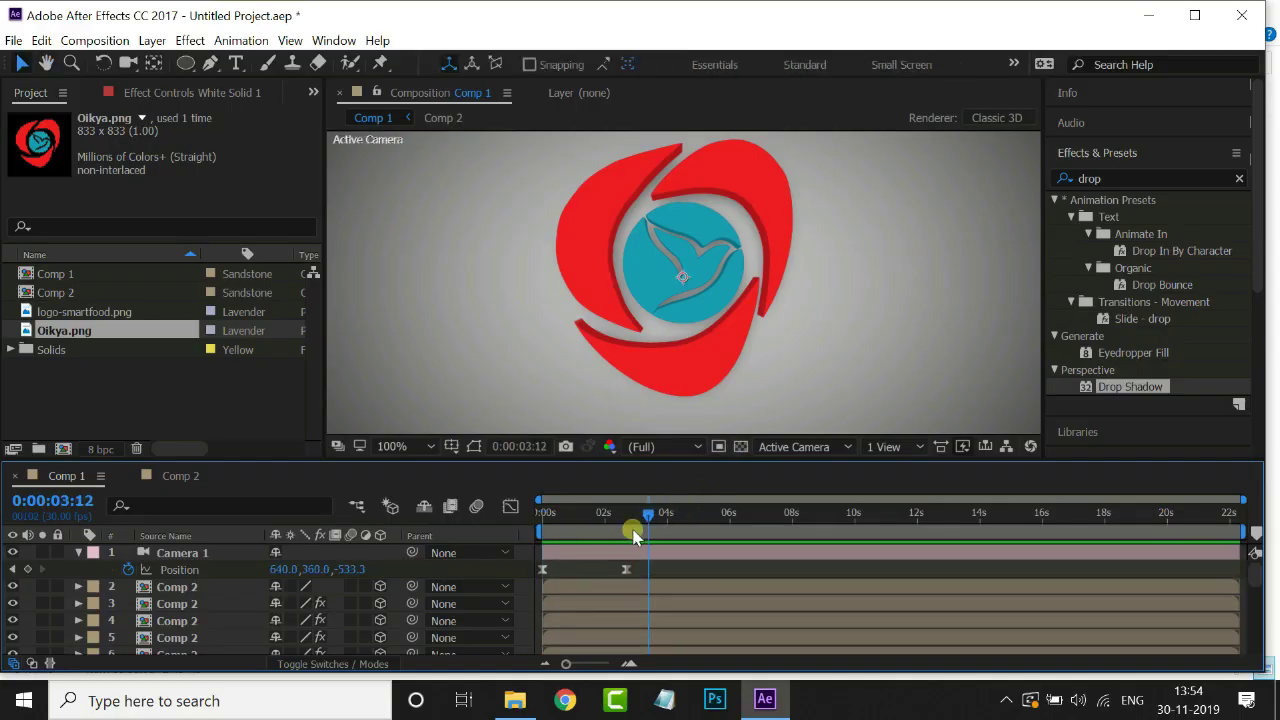
# Import m logo.png from the LOGOS folder and place it as layer 1 in Comp 2
pyautogui.click(185, 477)
pyautogui.click(515, 700)
pyautogui.moveTo(337, 140); pyautogui.dragTo(163, 549)
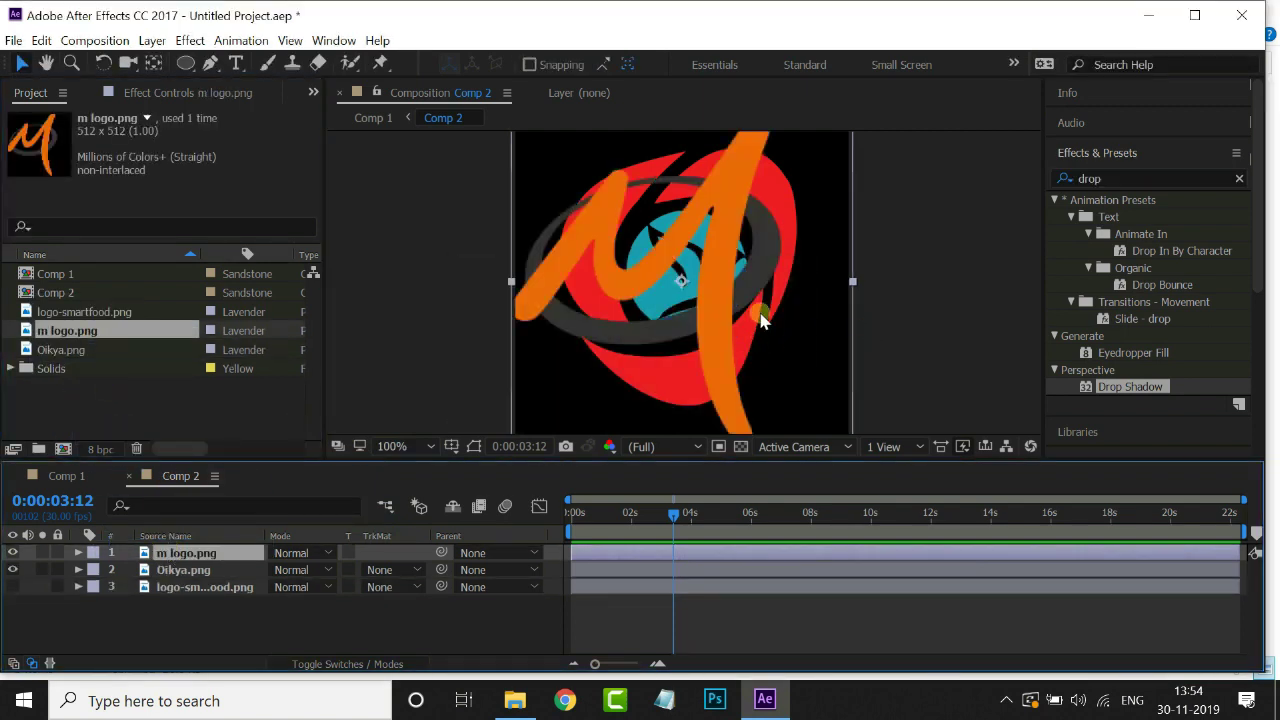
pyautogui.press(',')
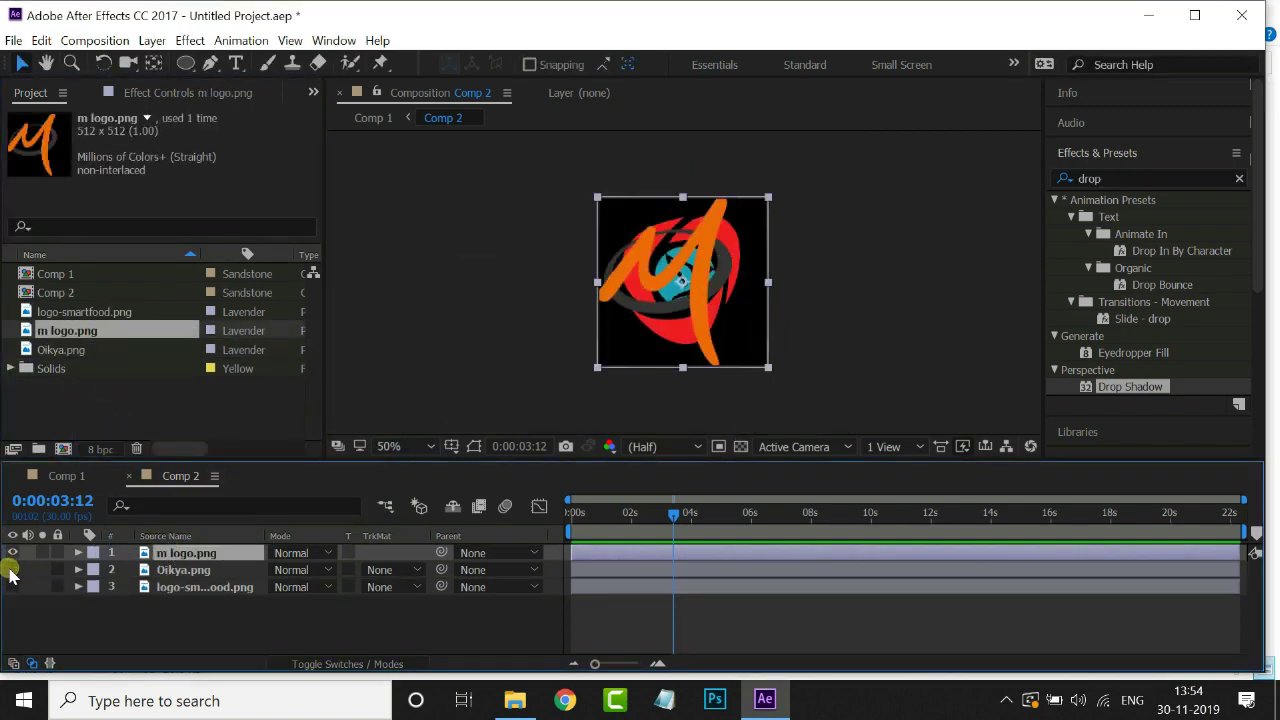